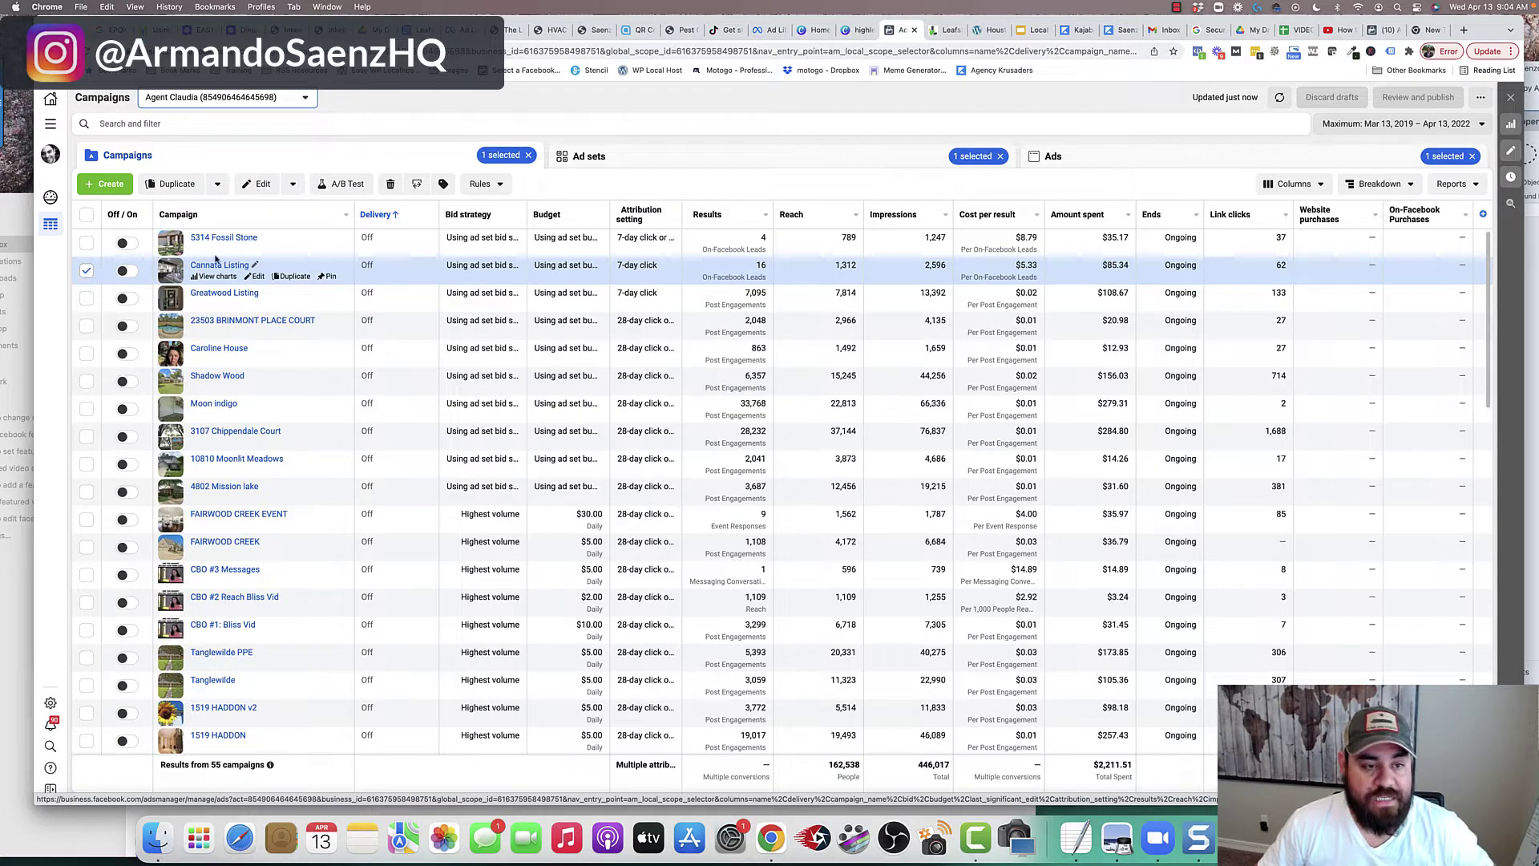
Open the Sugar Land 15mi | Broad ad set and list its Tour Video ad
left_click(762, 164)
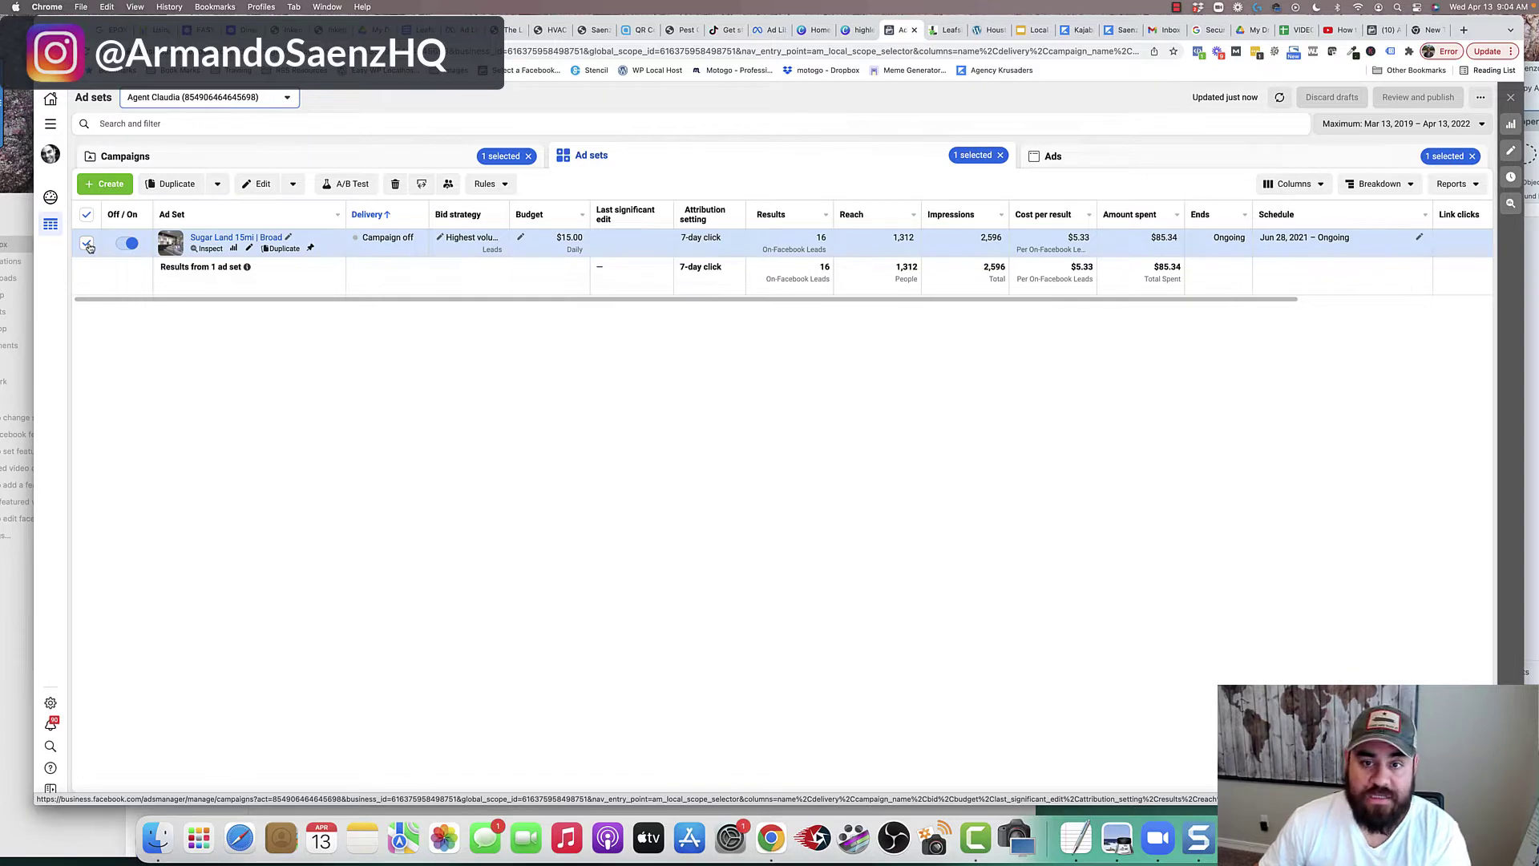
left_click(1143, 163)
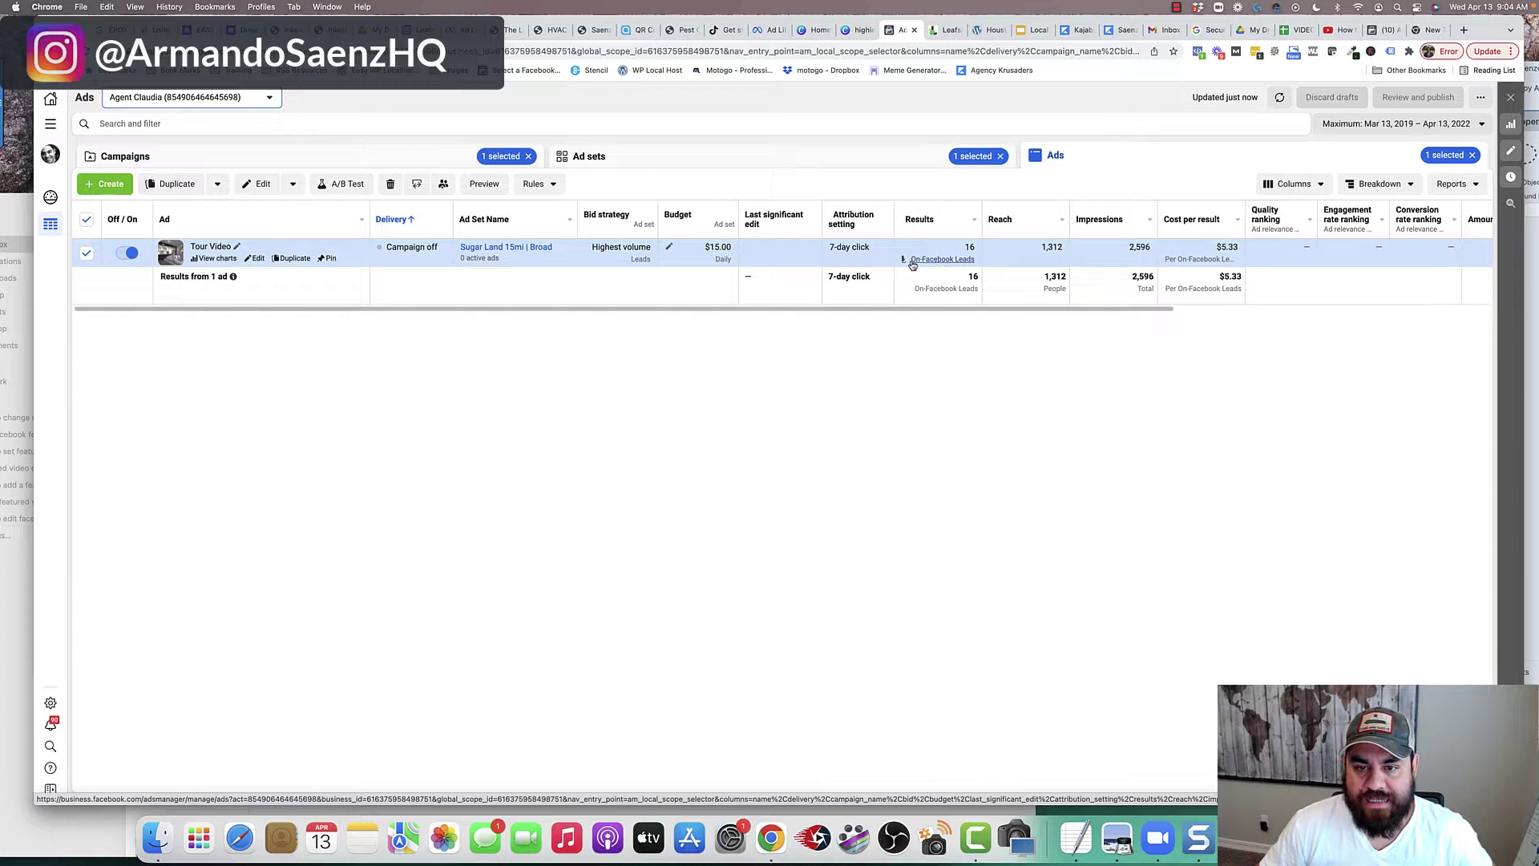
Open the lead download options from the Tour Video ad's 16 On-Facebook Leads
left_click(930, 261)
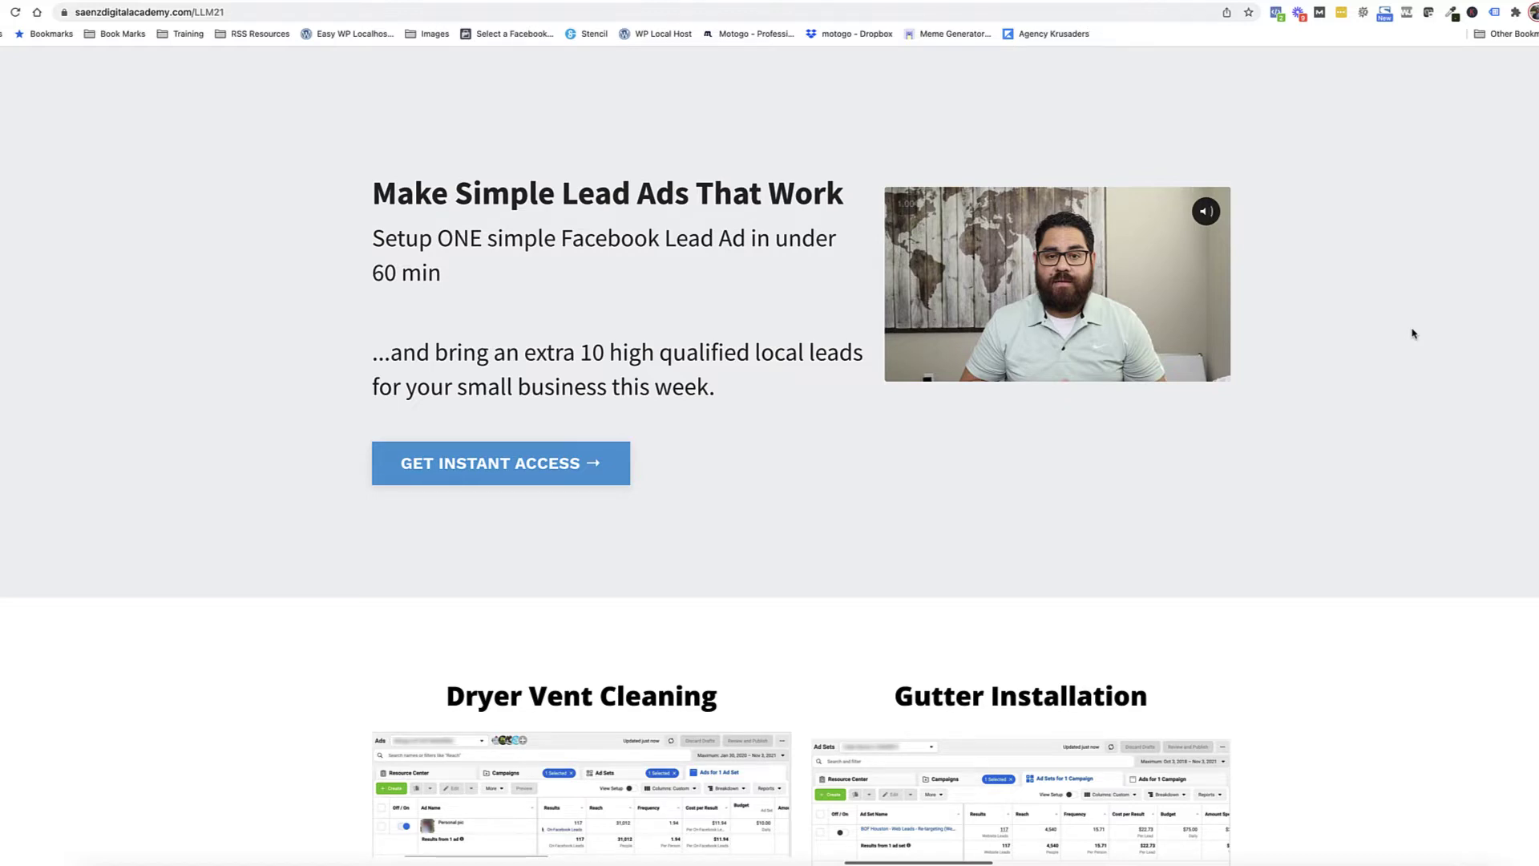
Scroll down the Make Simple Lead Ads That Work page past the case-study screenshots
scroll(1413, 333, "down", 3)
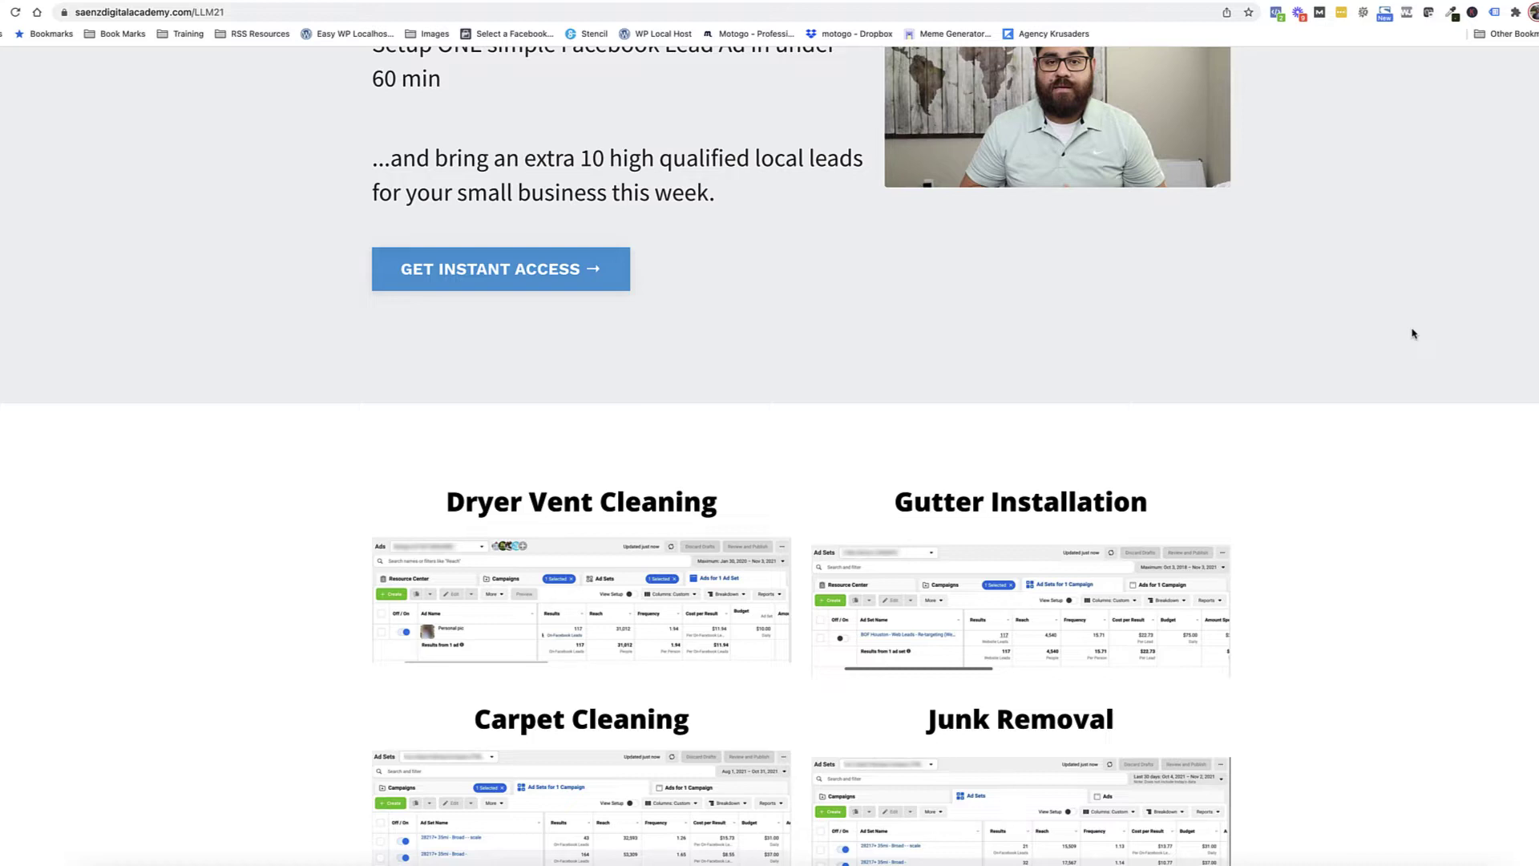
scroll(1413, 334, "down", 4)
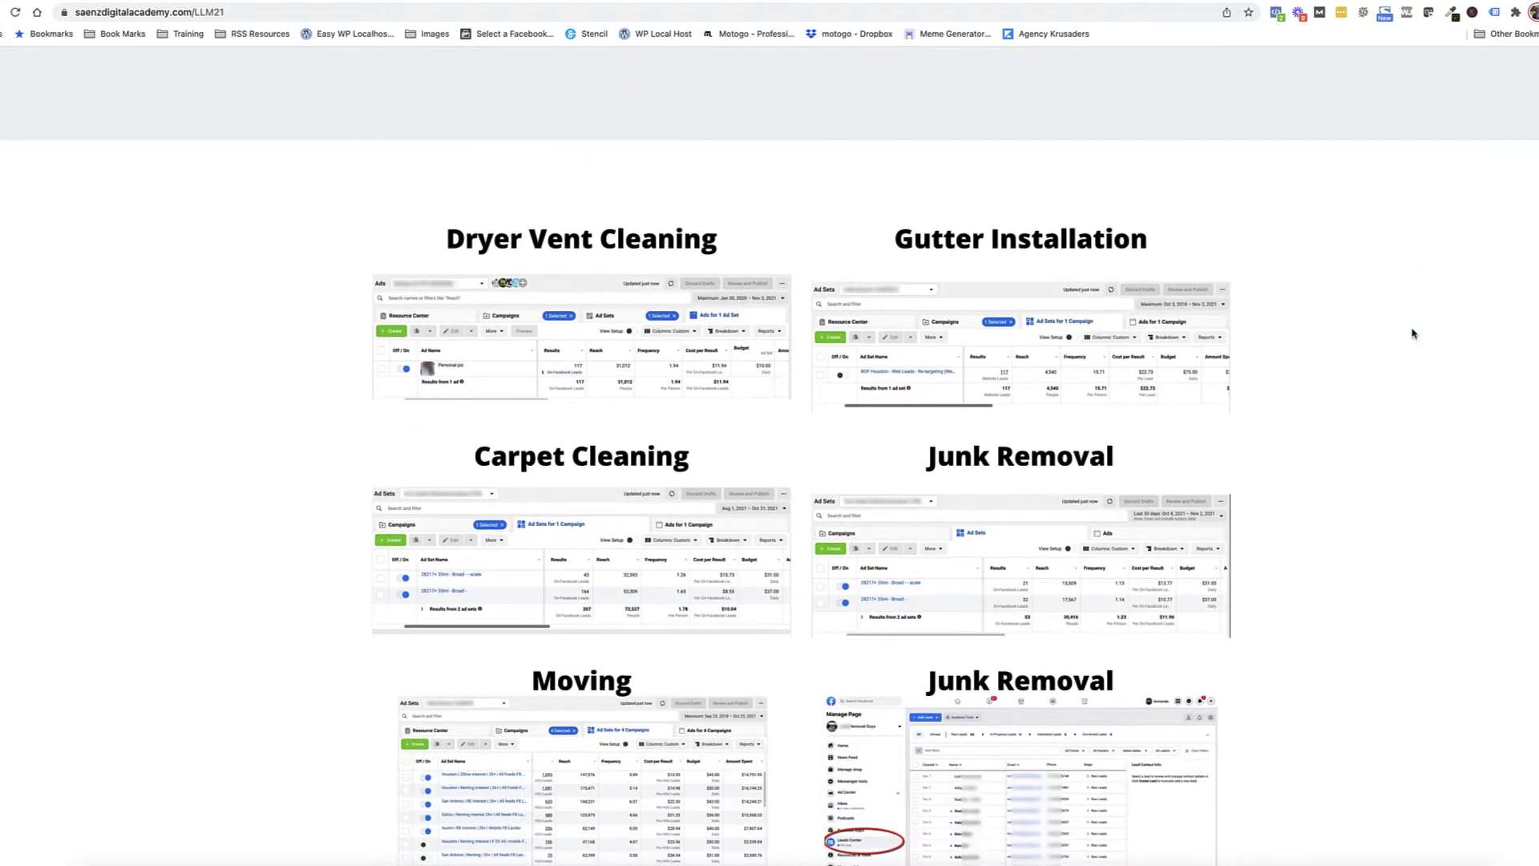
scroll(1413, 334, "down", 2)
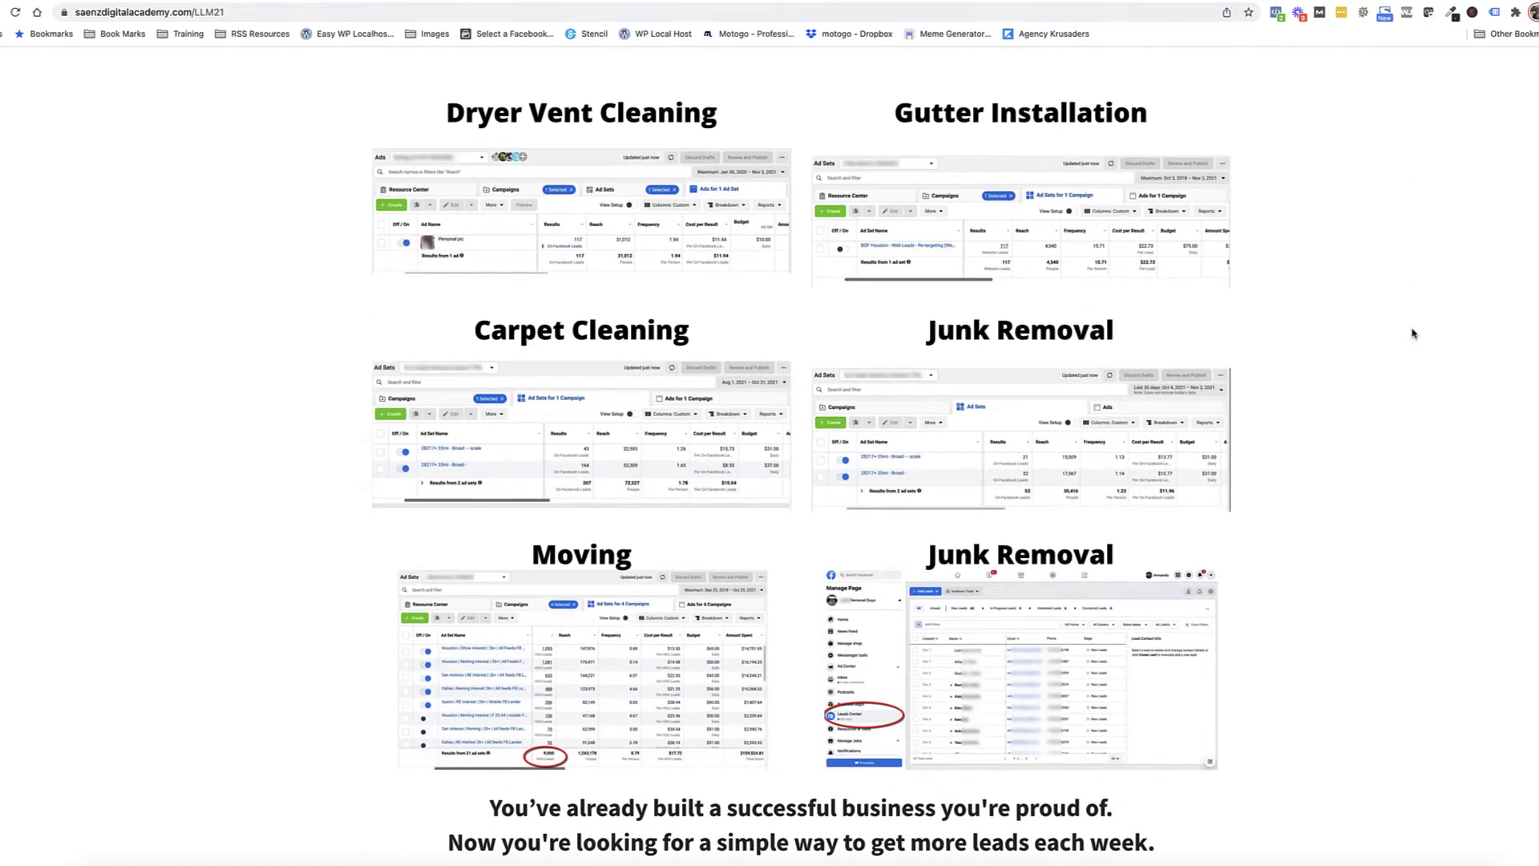
scroll(1413, 334, "down", 3)
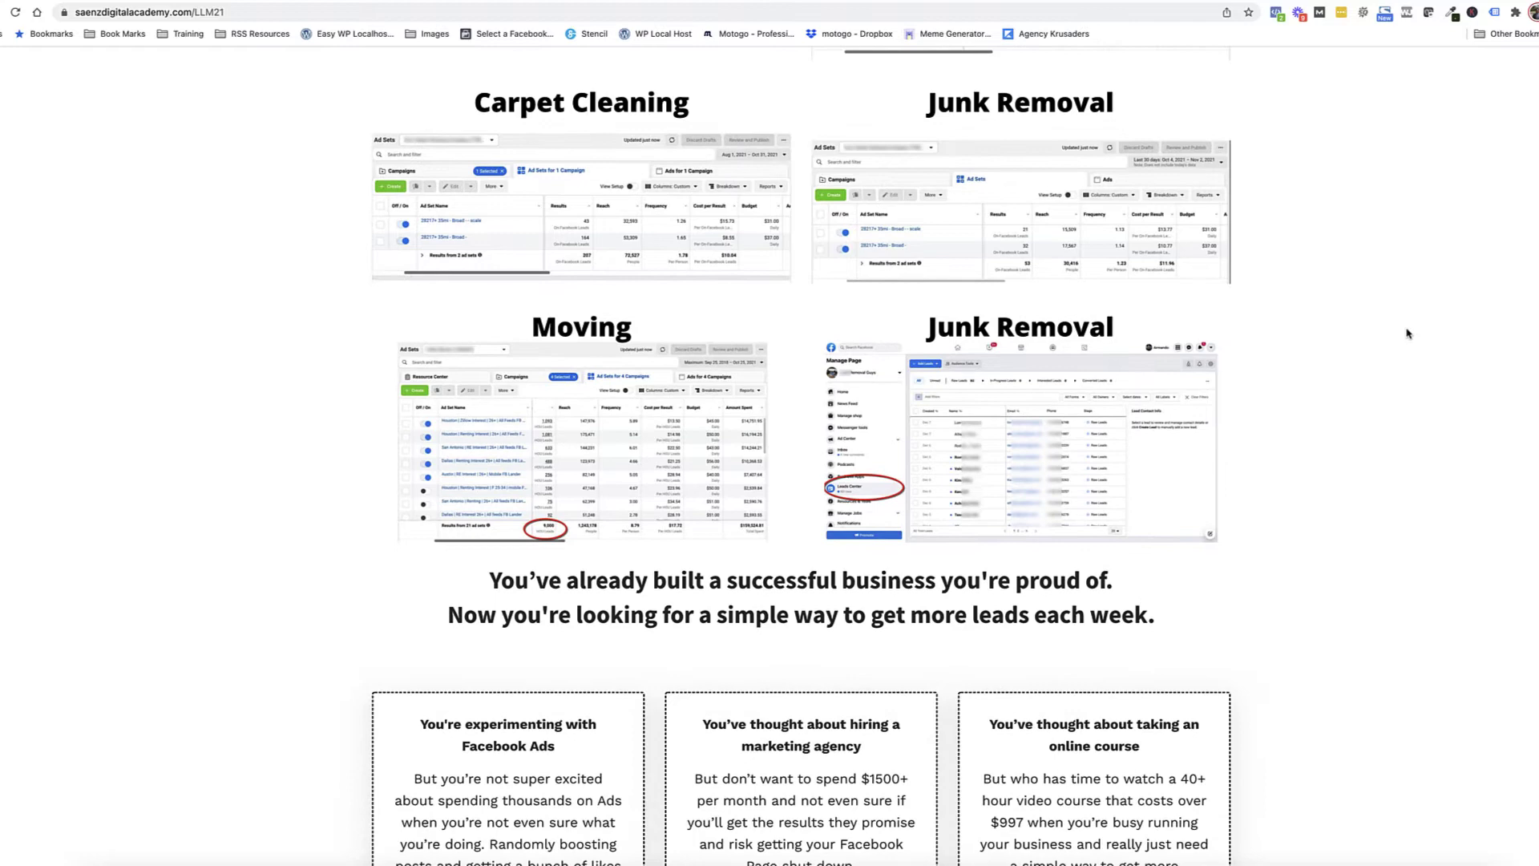
scroll(1417, 316, "down", 12)
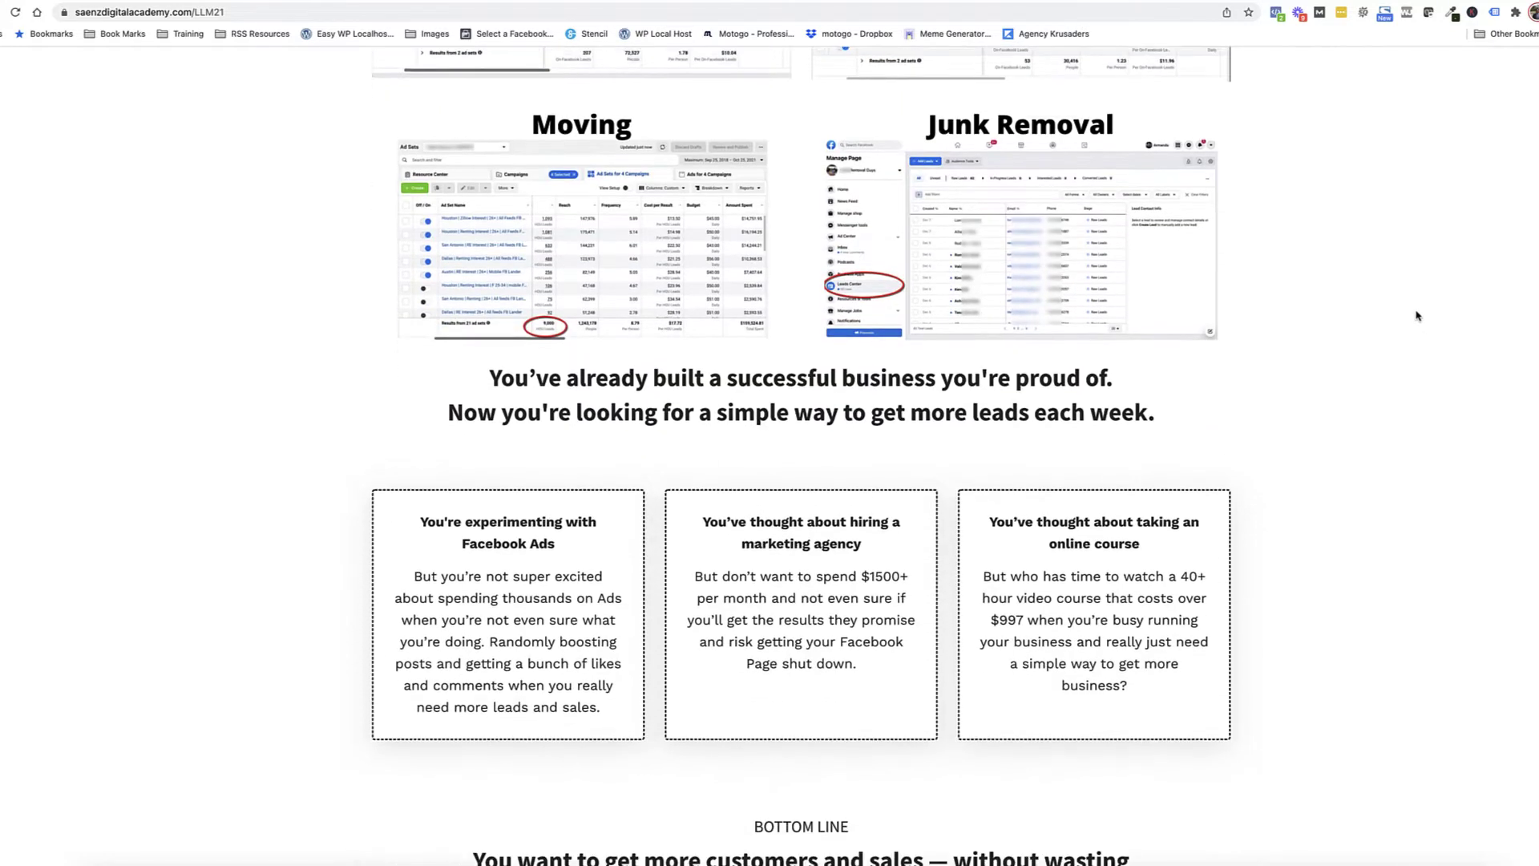
scroll(1416, 316, "down", 5)
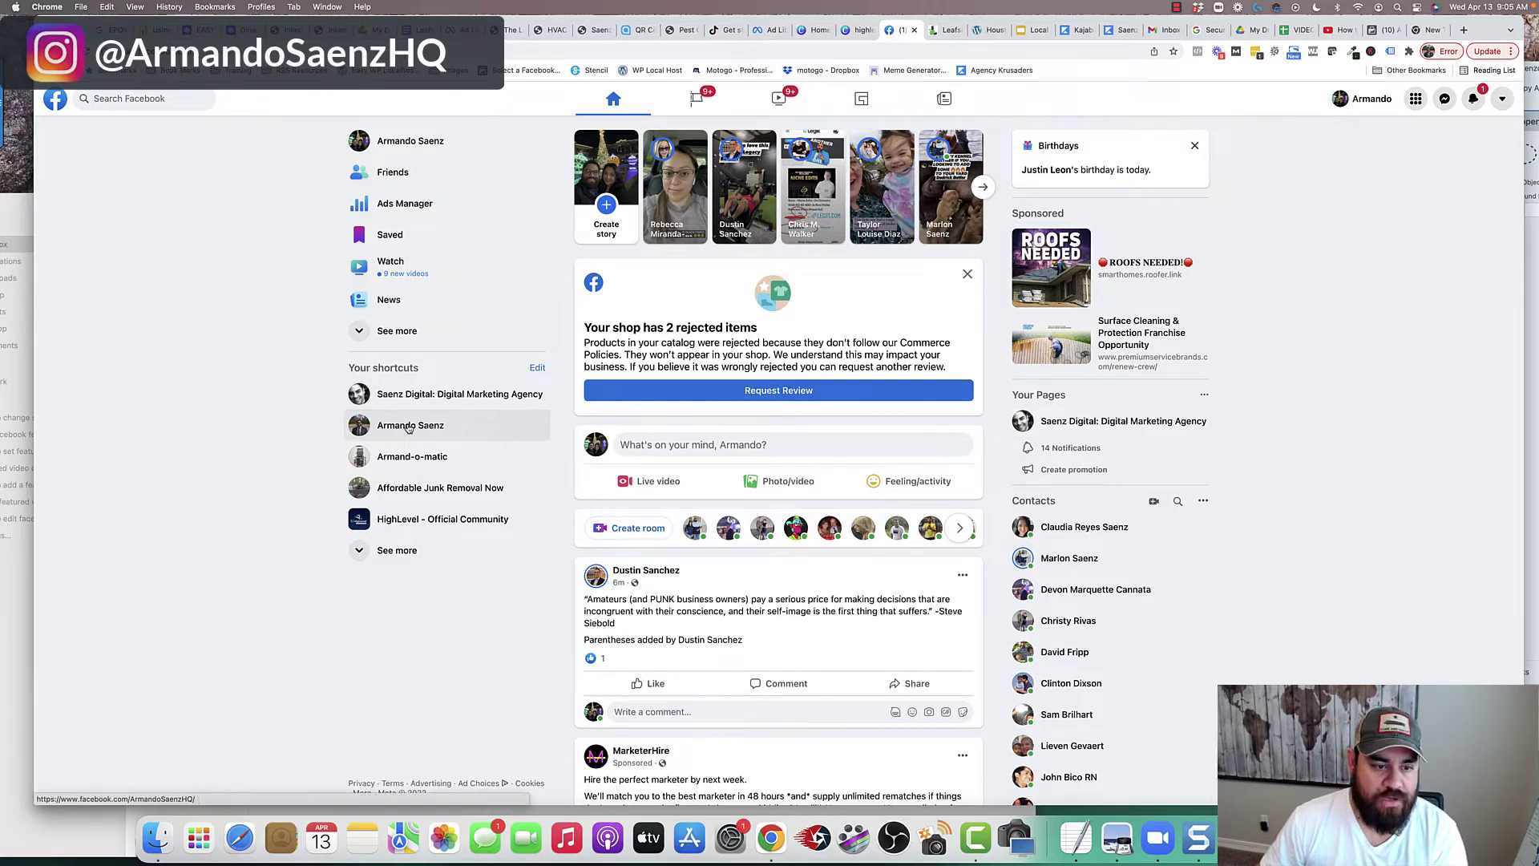
Open the business Page from Your shortcuts to reach its Manage Page menu
left_click(409, 426)
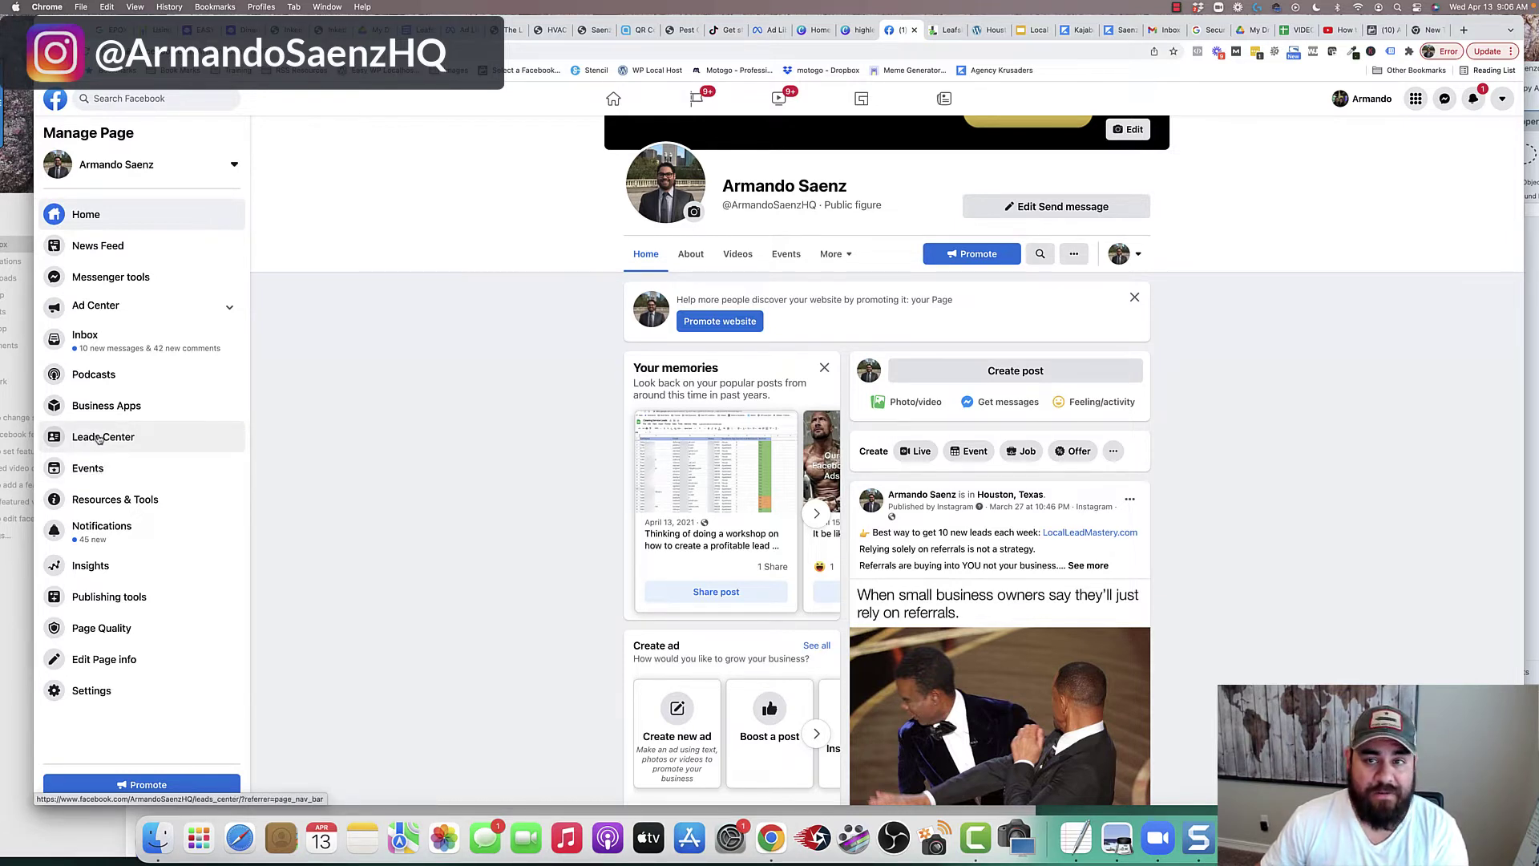
Open the Page's Leads Center and inspect the first lead's details
left_click(106, 438)
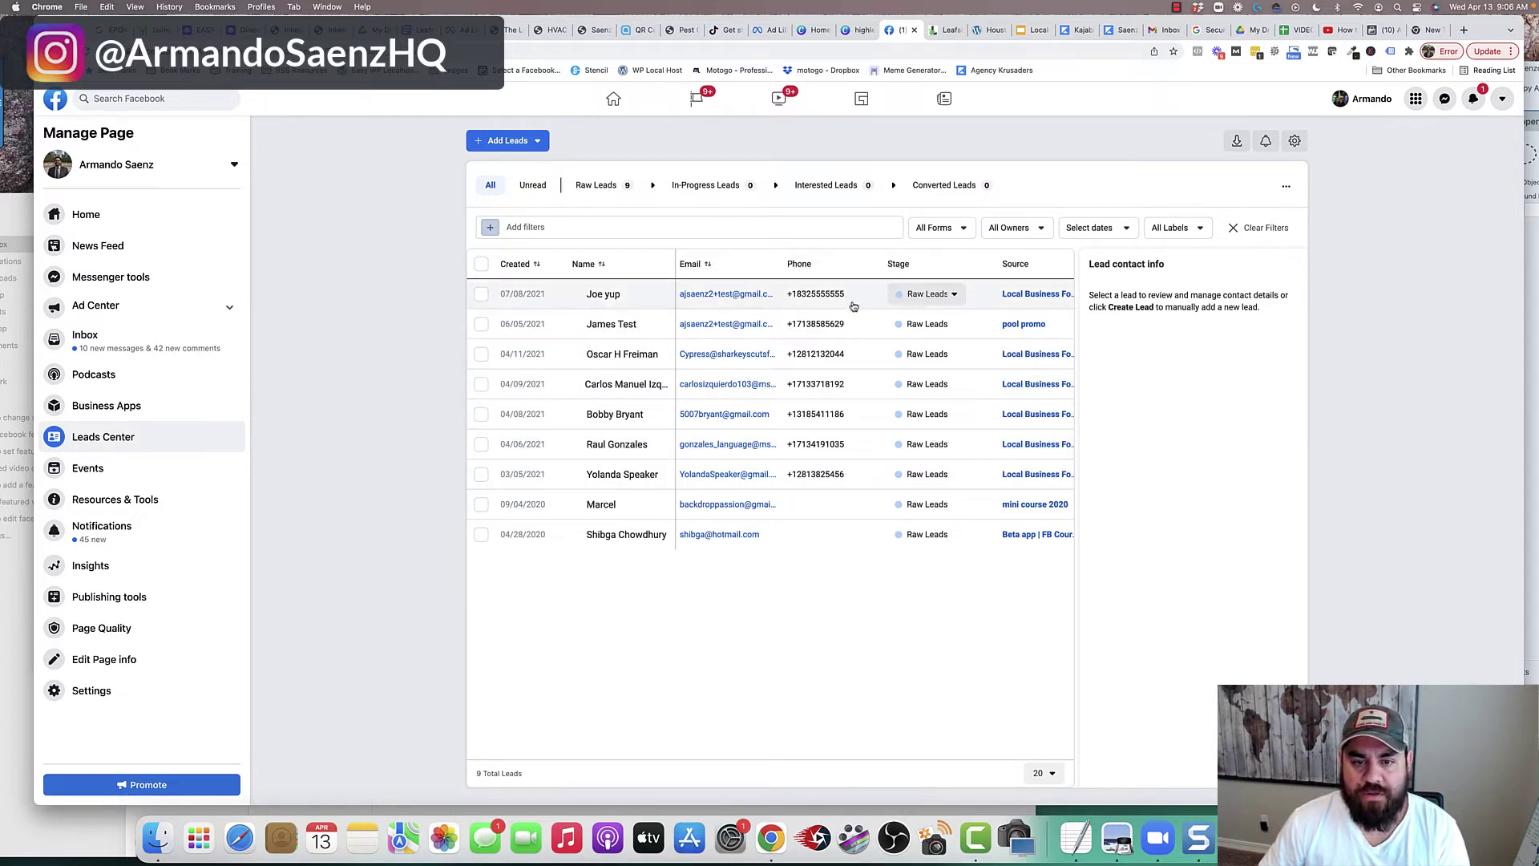
scroll(1008, 343, "right", 1)
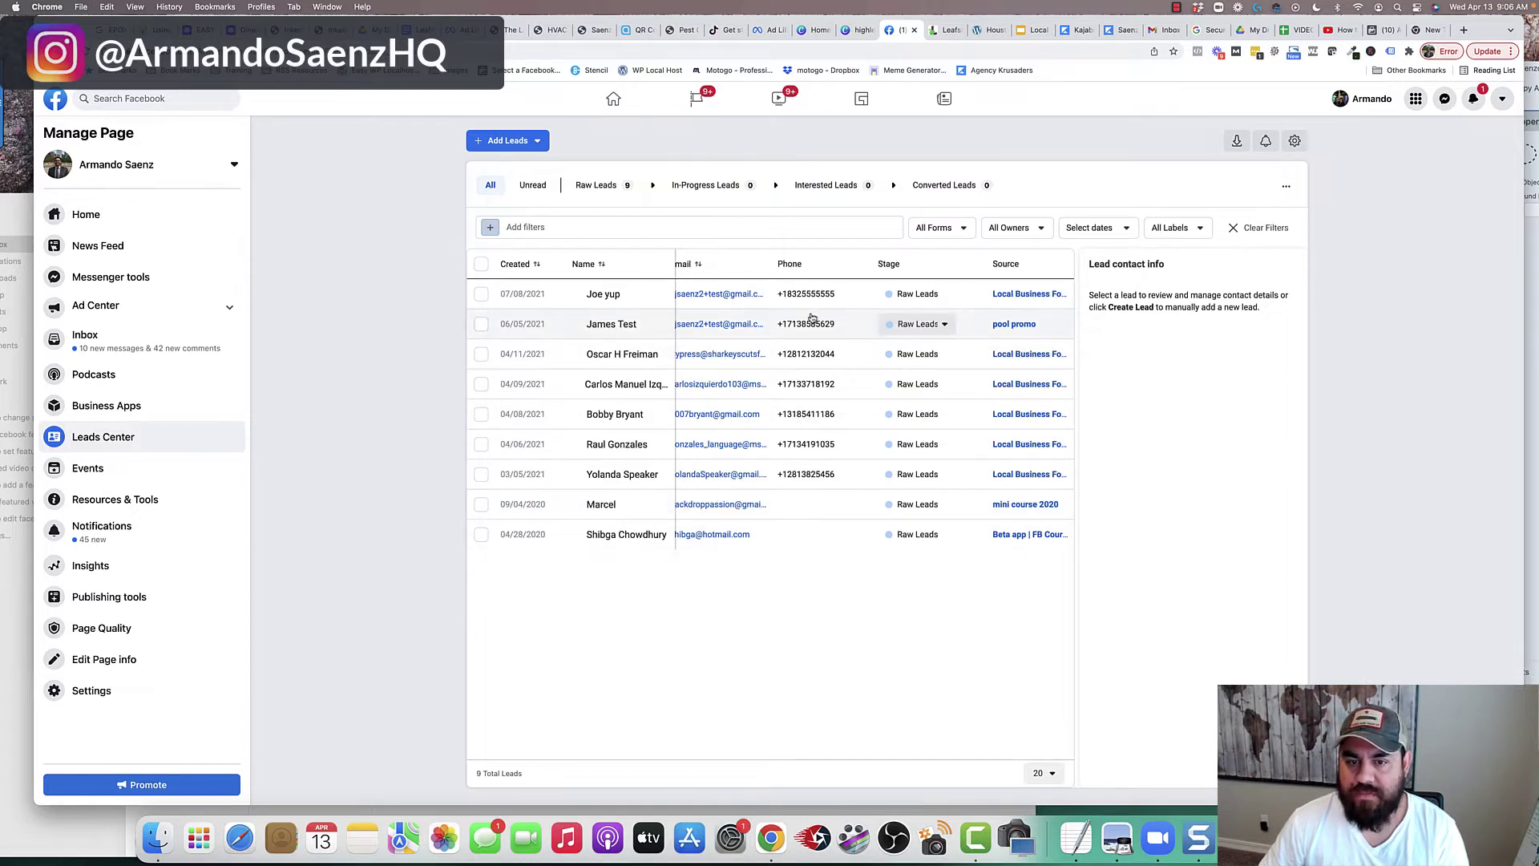
left_click(829, 297)
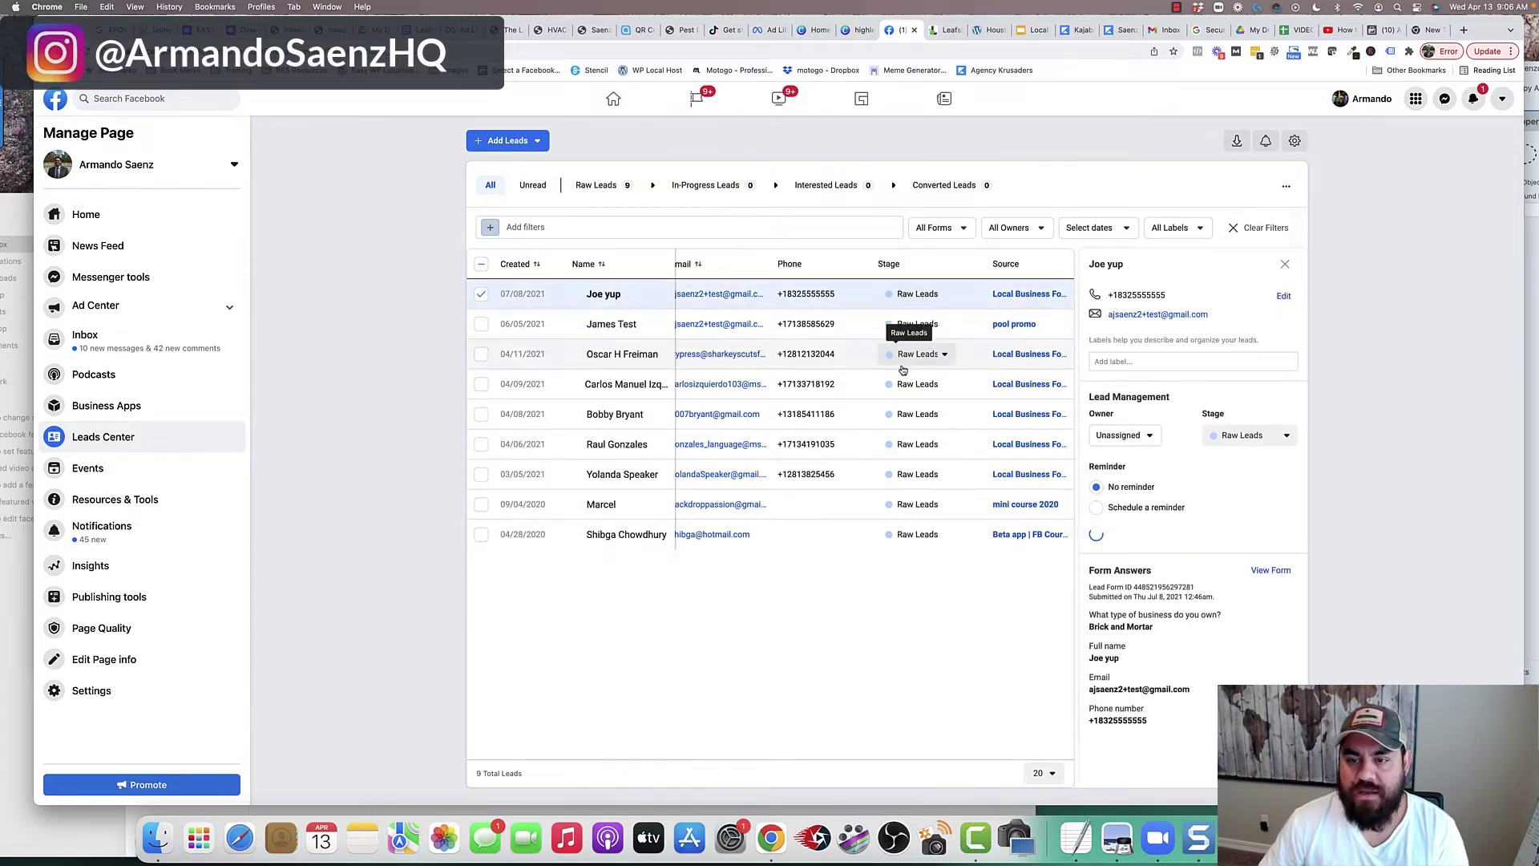
left_click(481, 294)
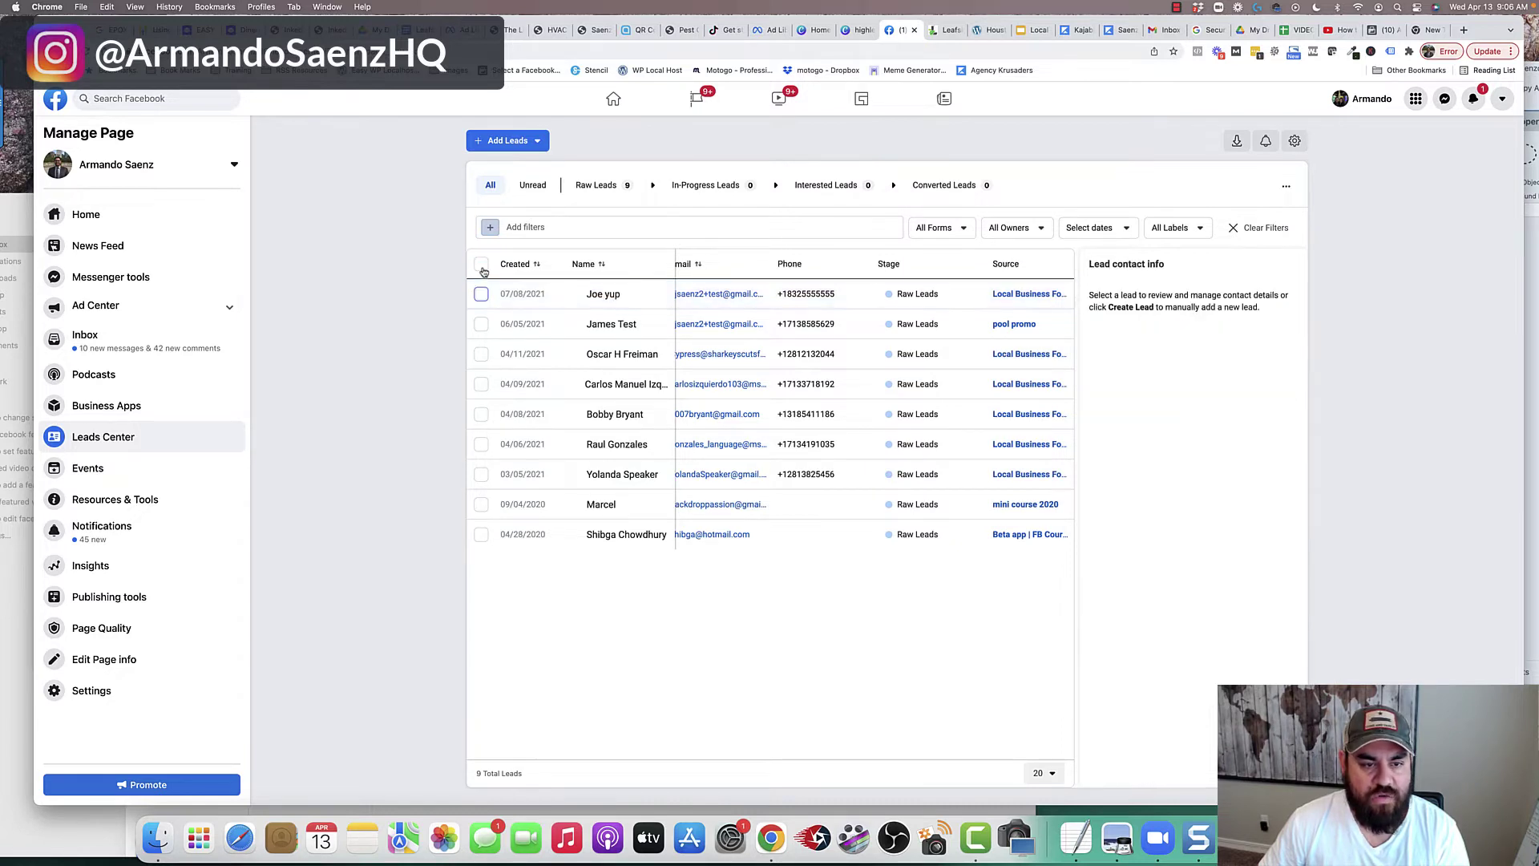
Select all 9 leads across All Forms and download them as leads.csv
left_click(482, 264)
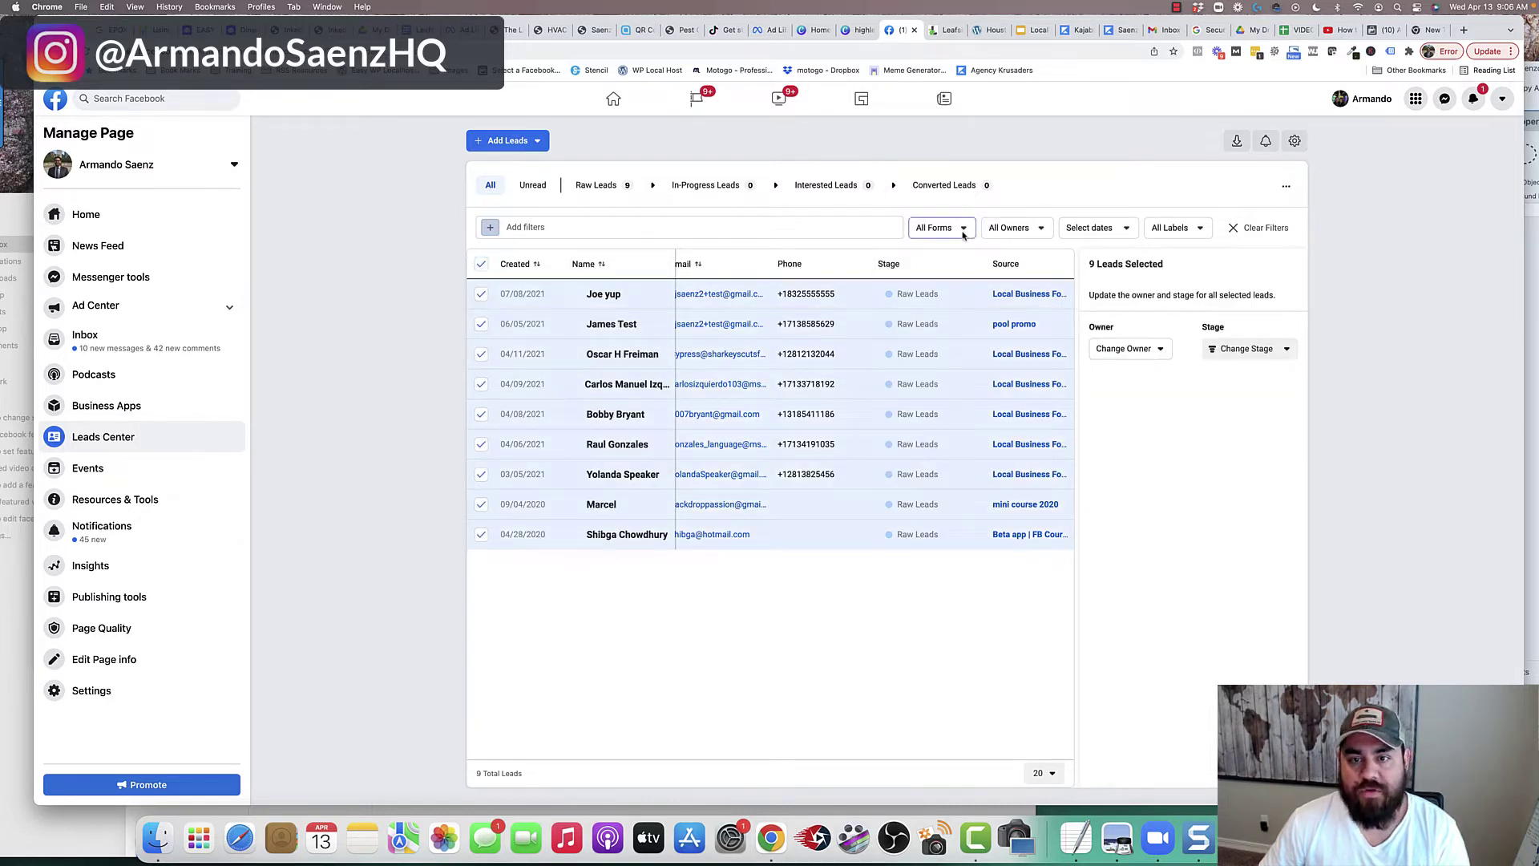
left_click(937, 229)
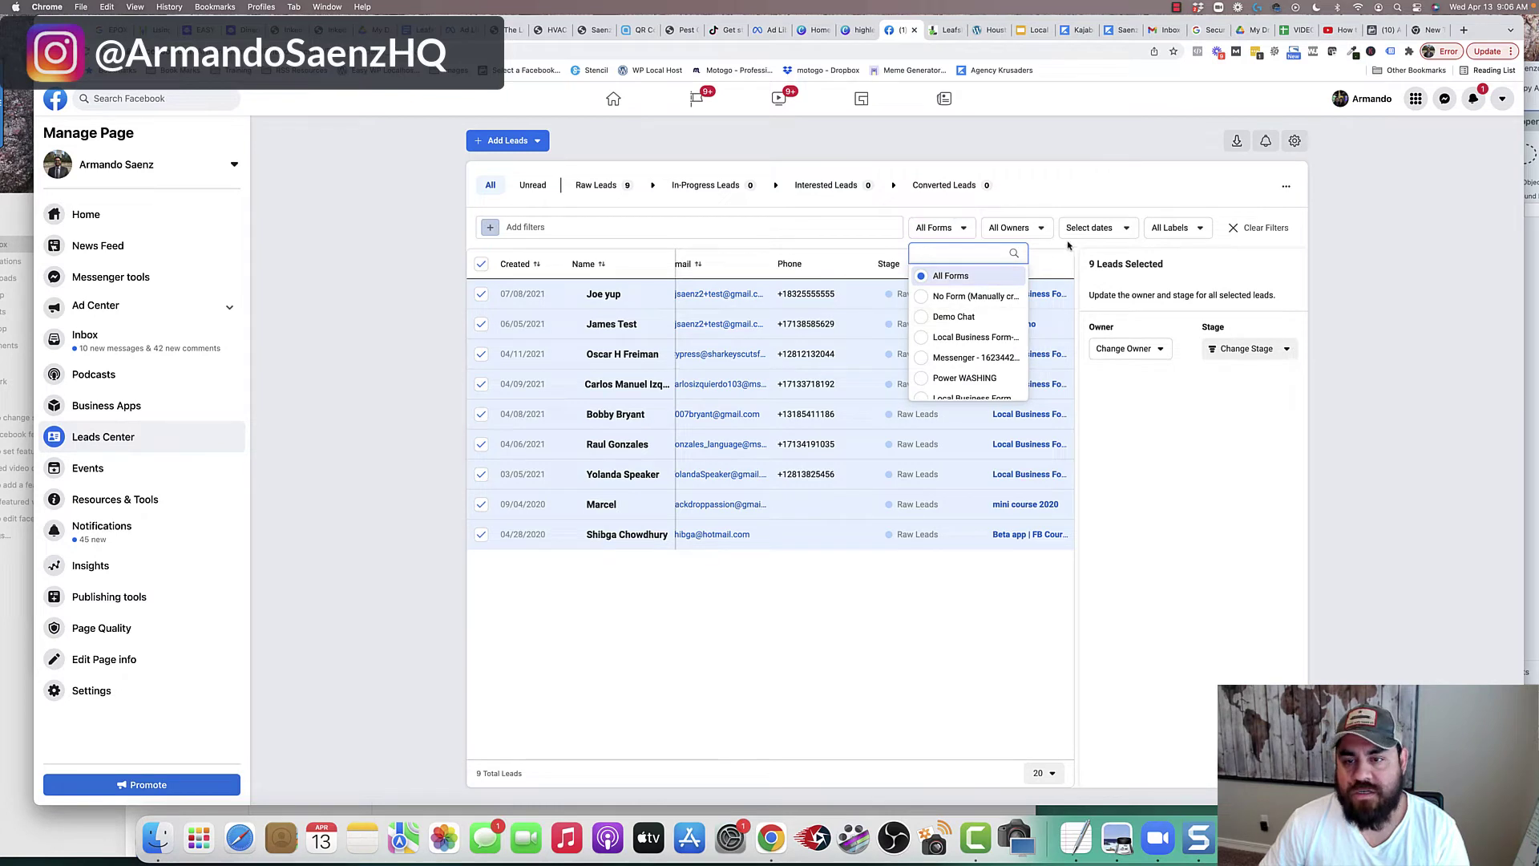
left_click(1055, 214)
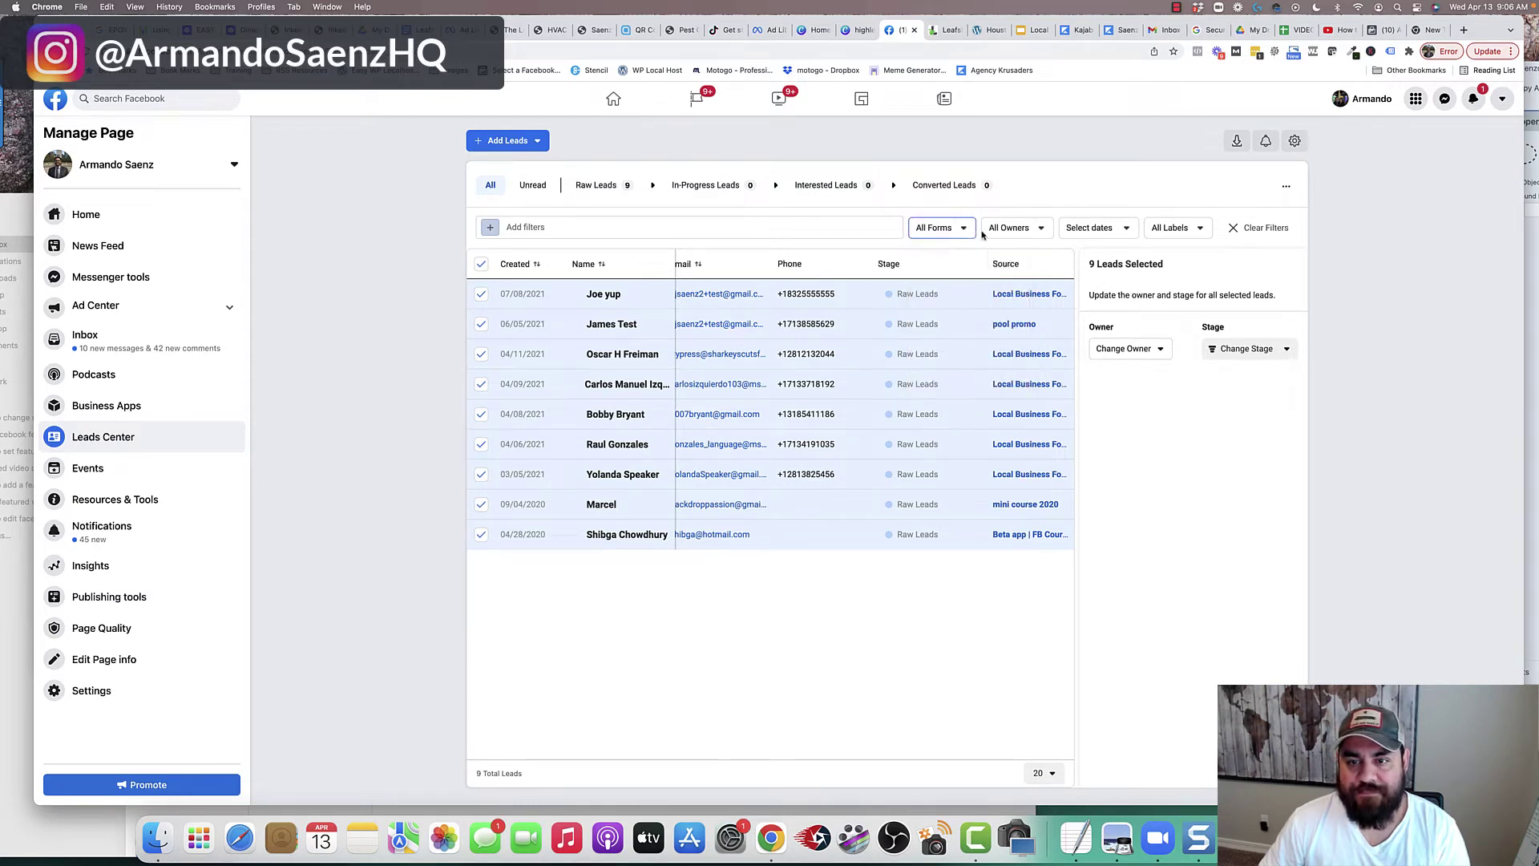
left_click(1237, 145)
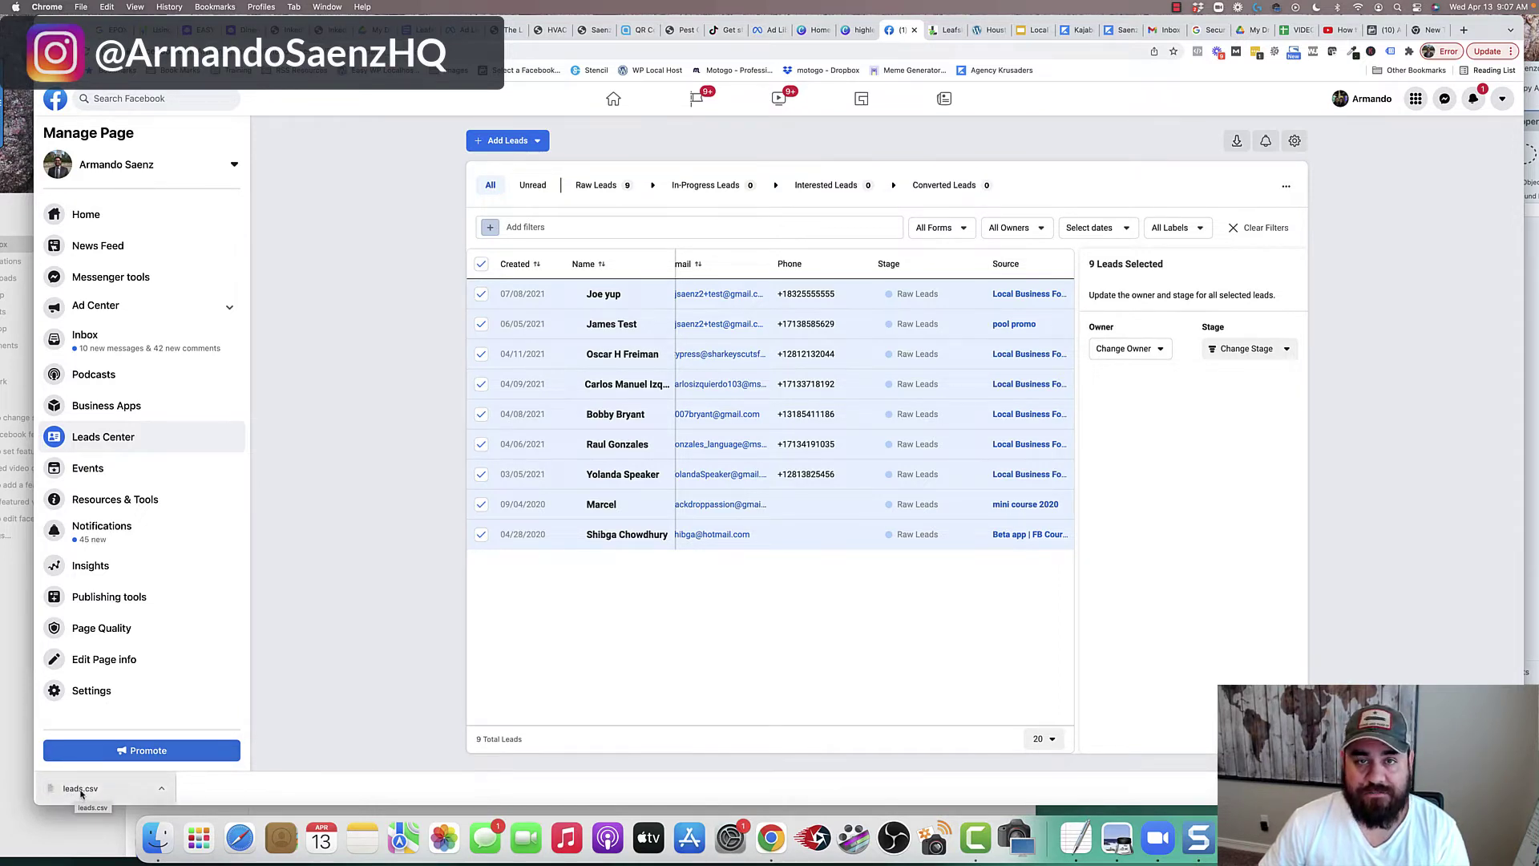
Deselect all leads and go to the Page's Publishing tools post list
left_click(355, 428)
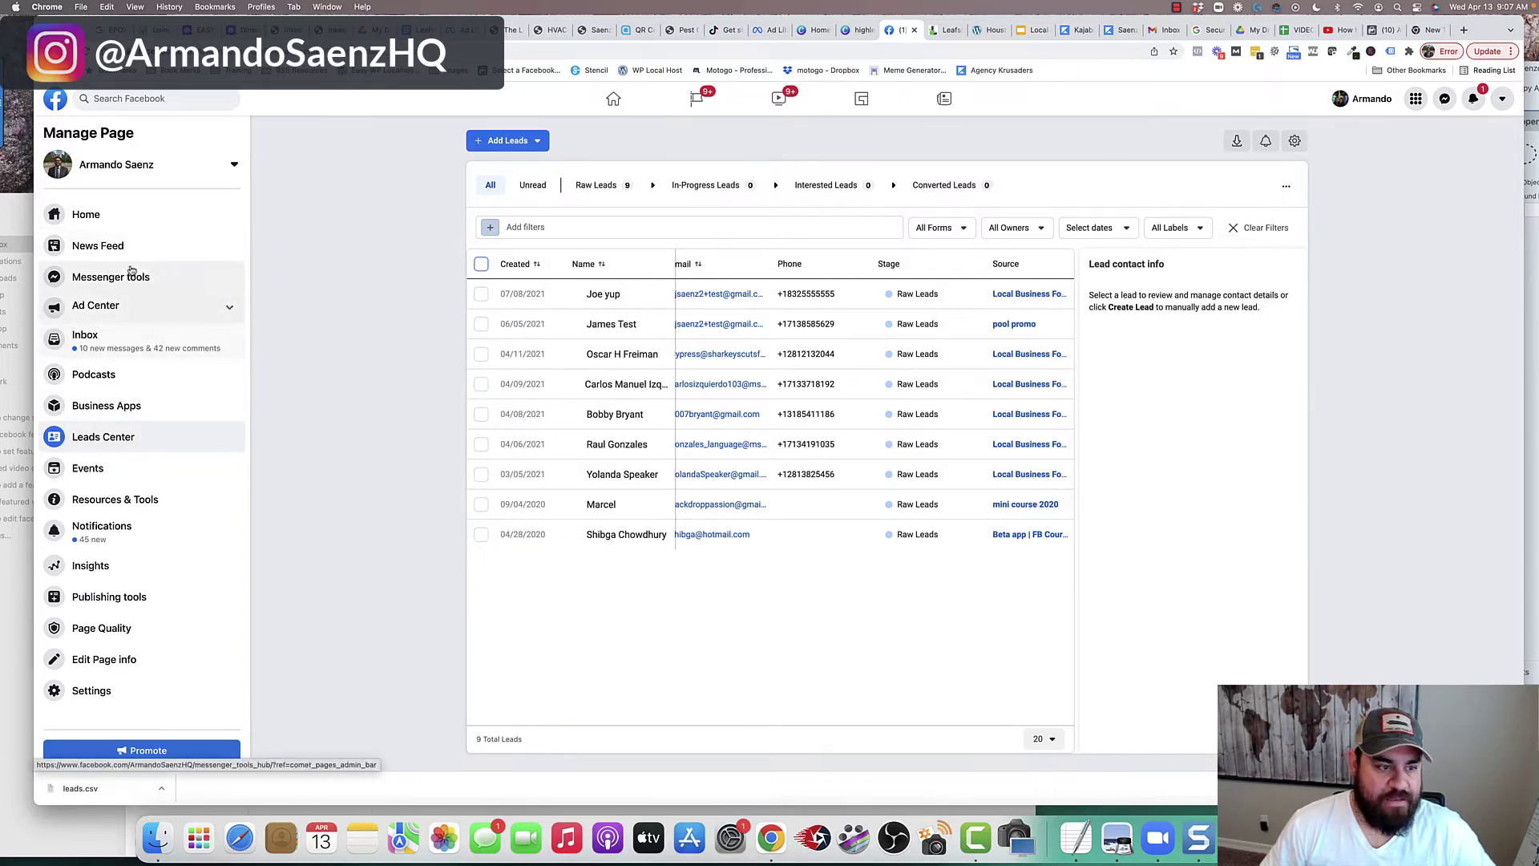
left_click(102, 601)
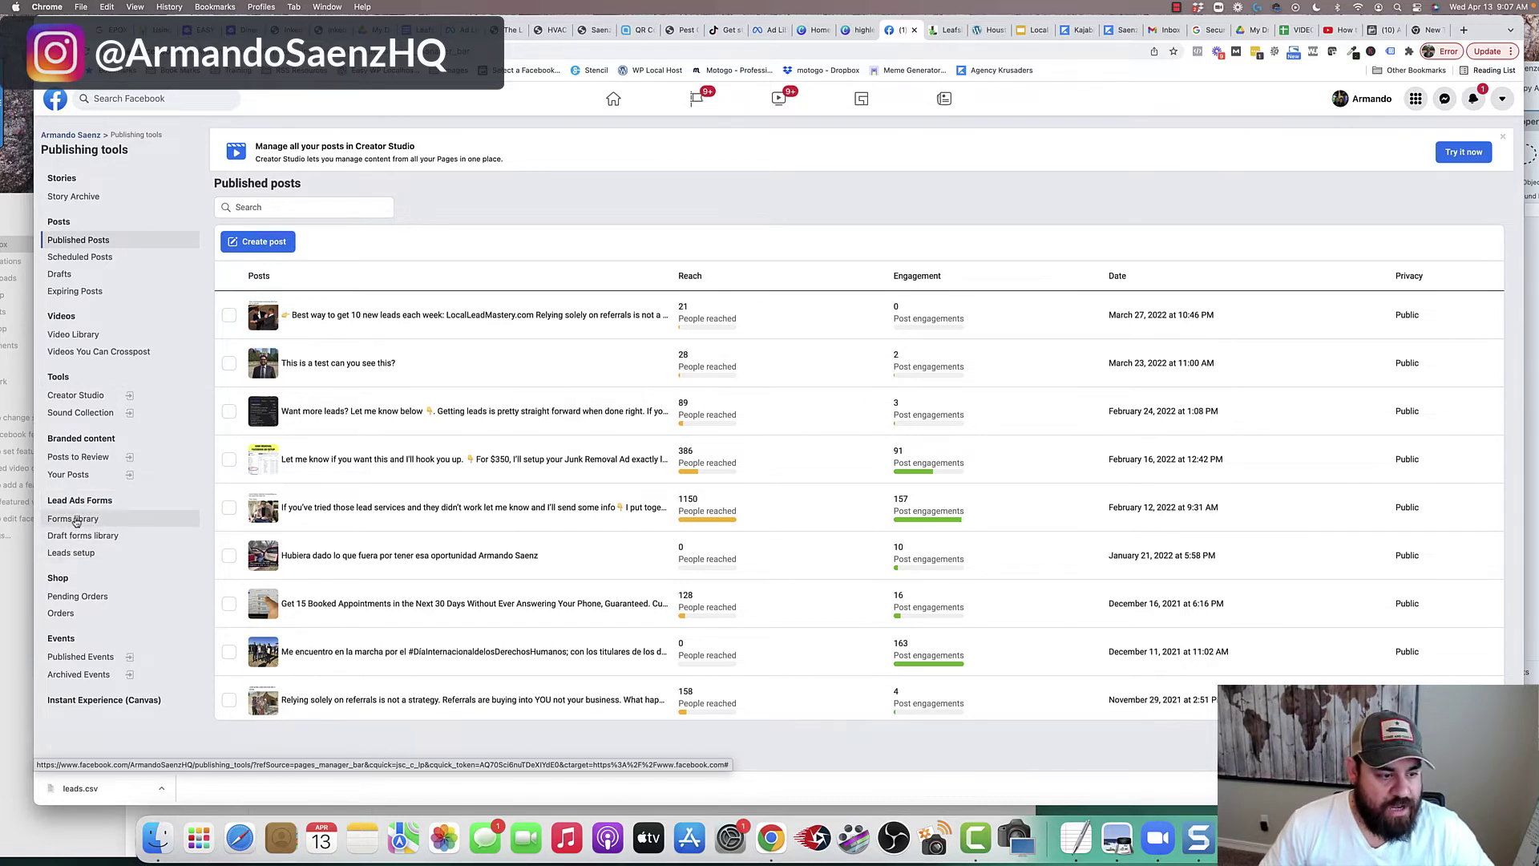
Open the lead ads Forms library and download the Power WASHING form's leads
left_click(76, 520)
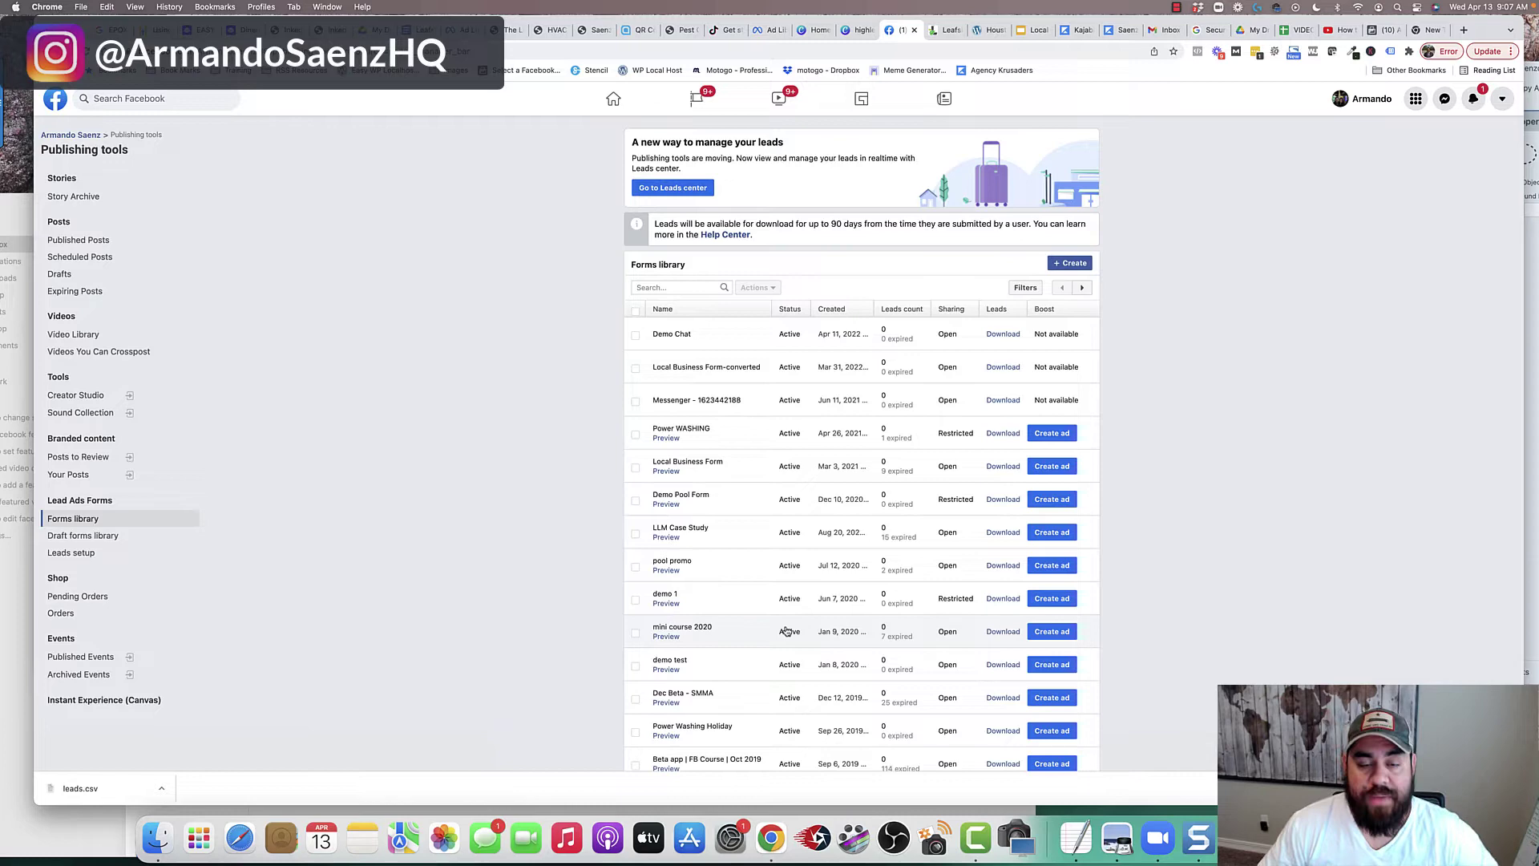
scroll(786, 632, "down", 3)
scroll(786, 632, "down", 1)
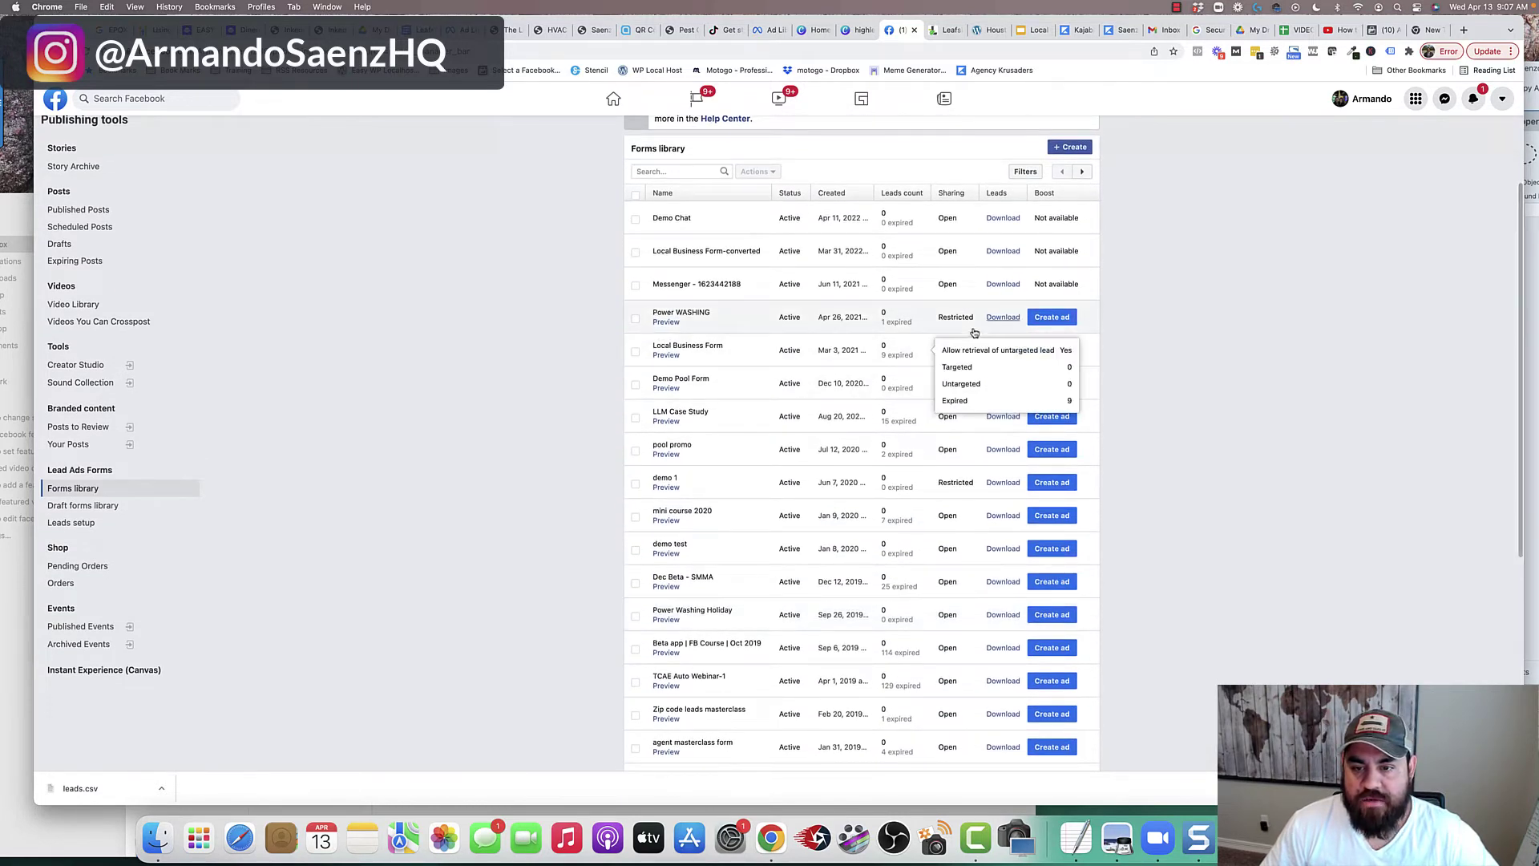
mouse_move(892, 391)
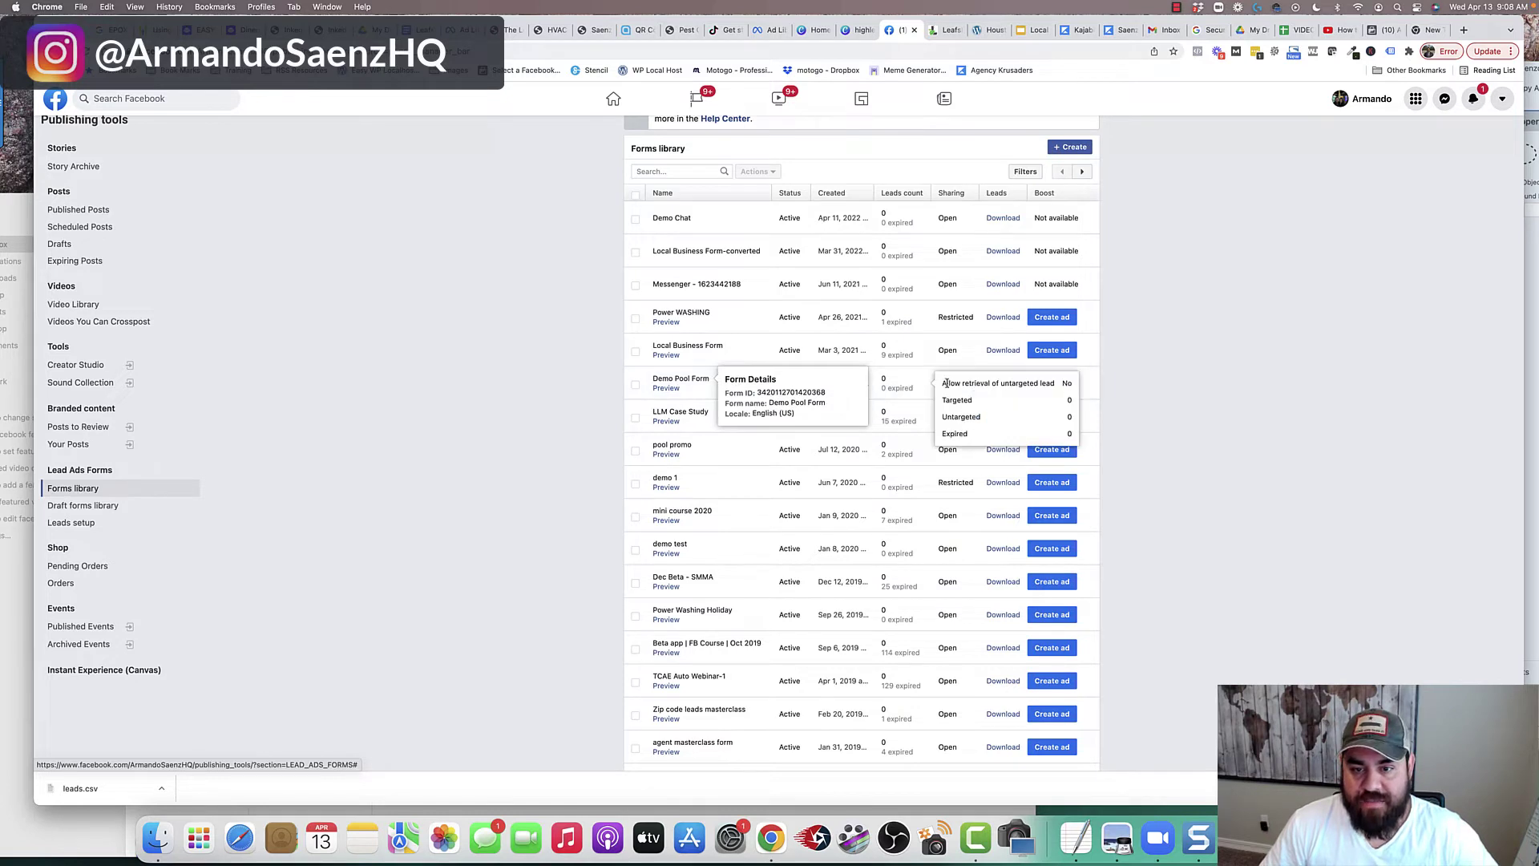
mouse_move(925, 329)
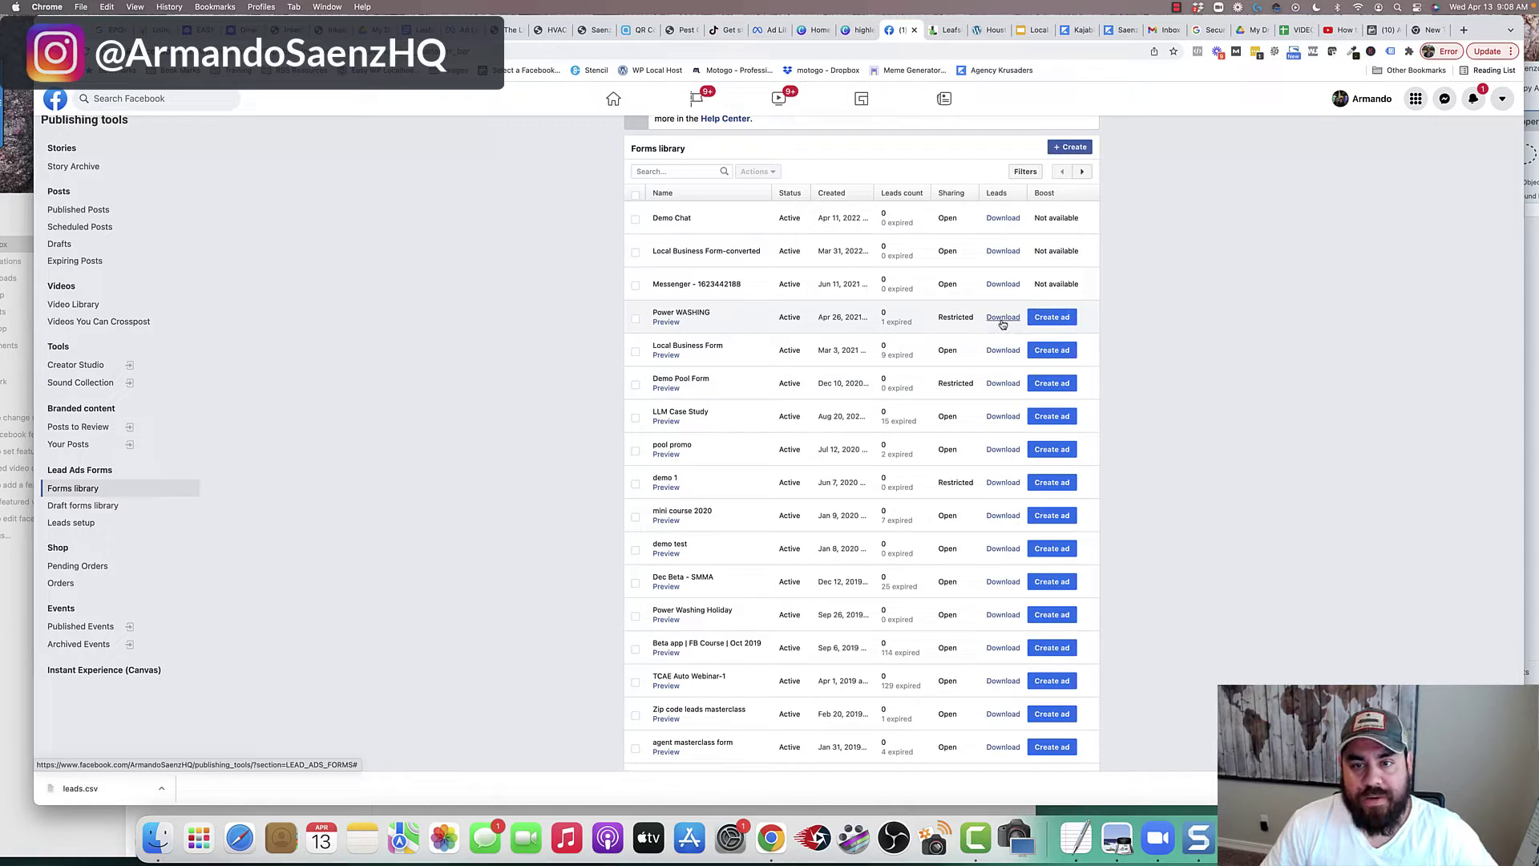
left_click(1003, 318)
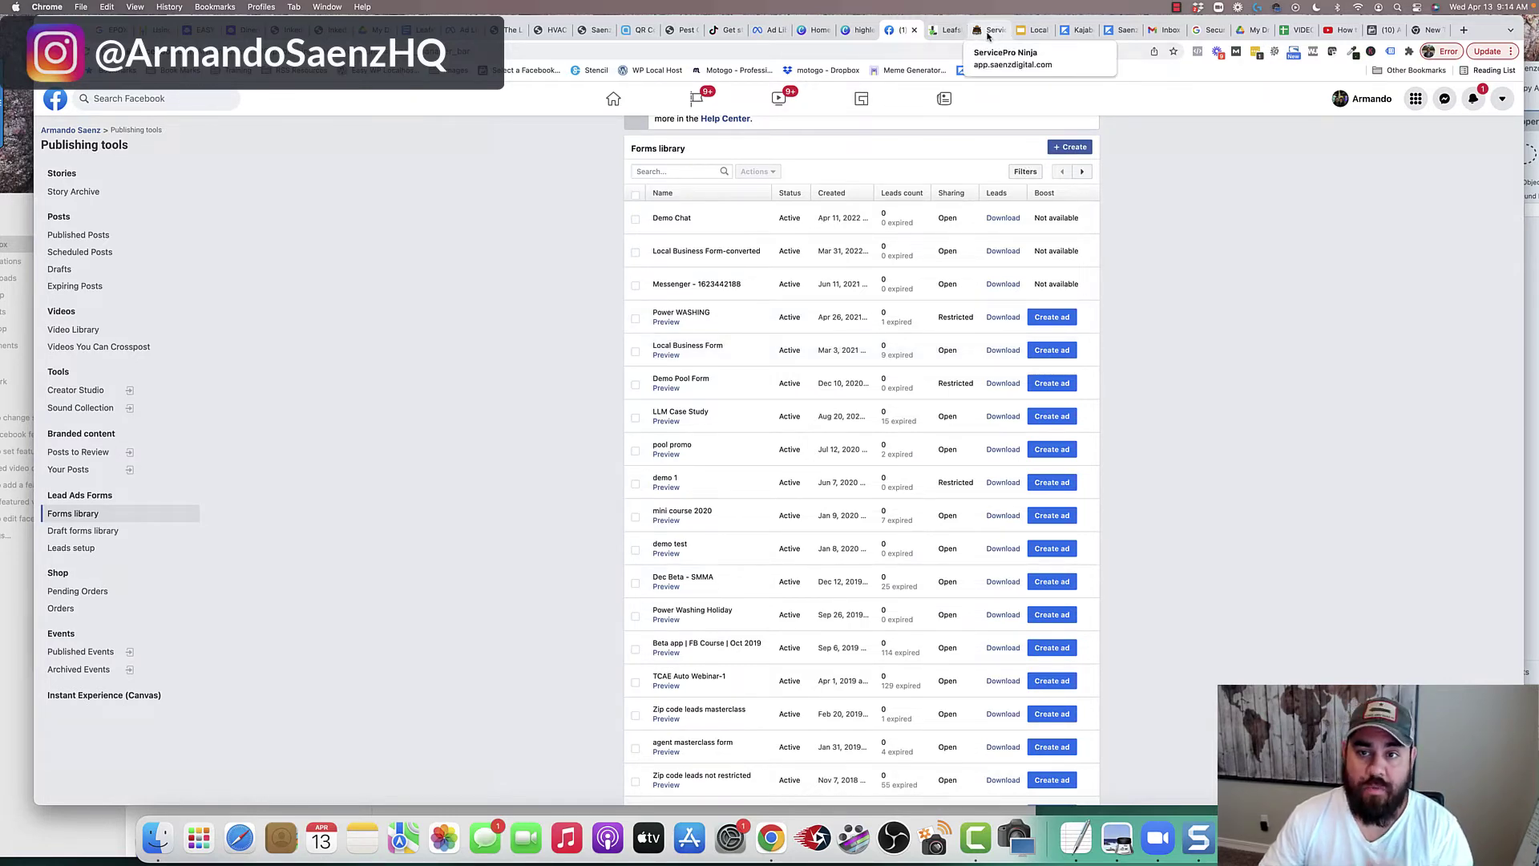
Switch to the ServicePro Ninja account tab
left_click(989, 36)
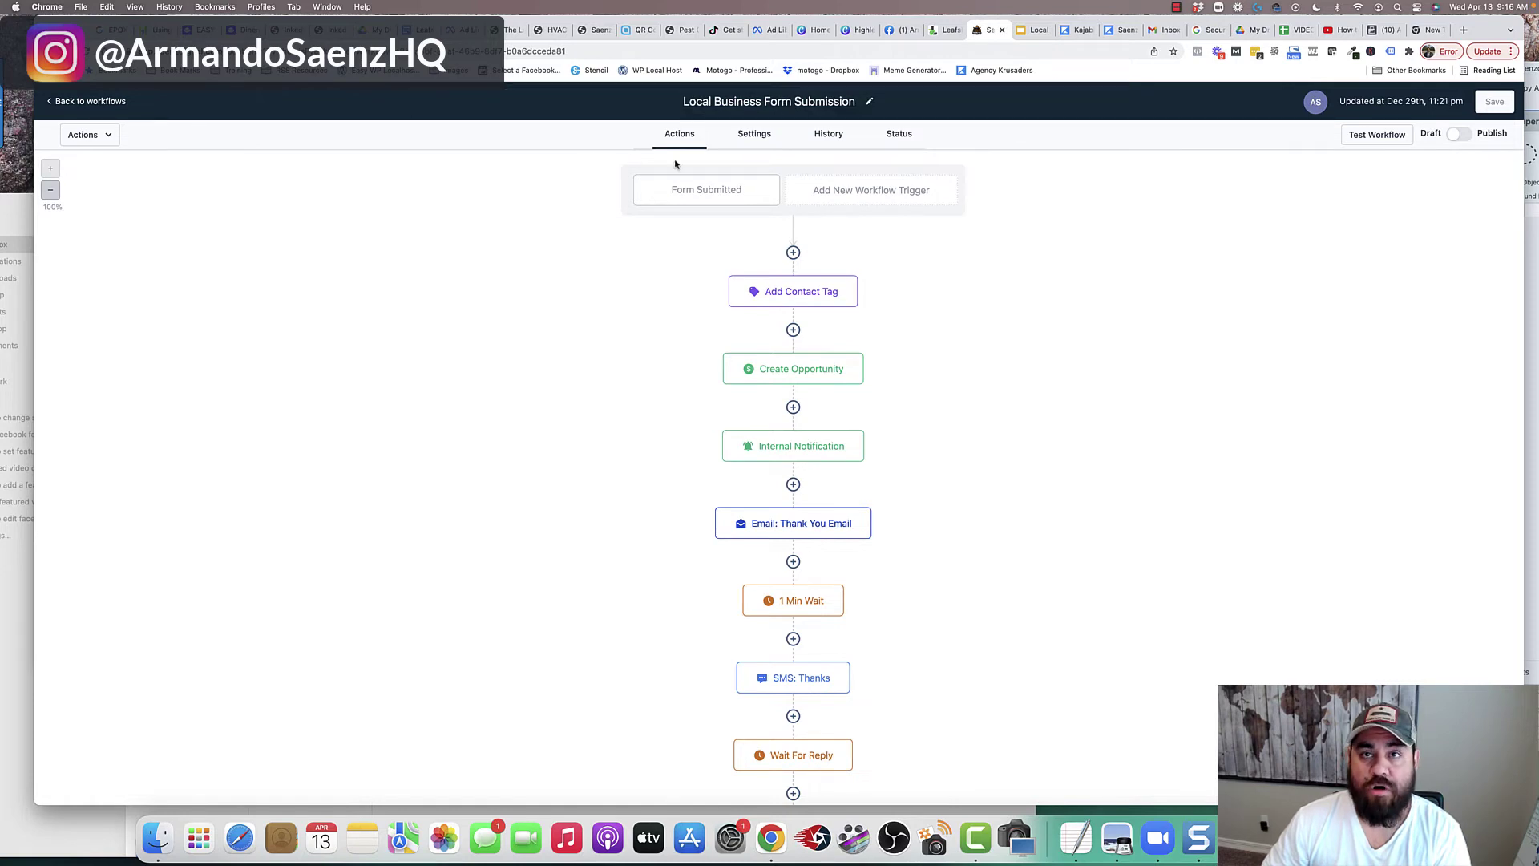
left_click(705, 198)
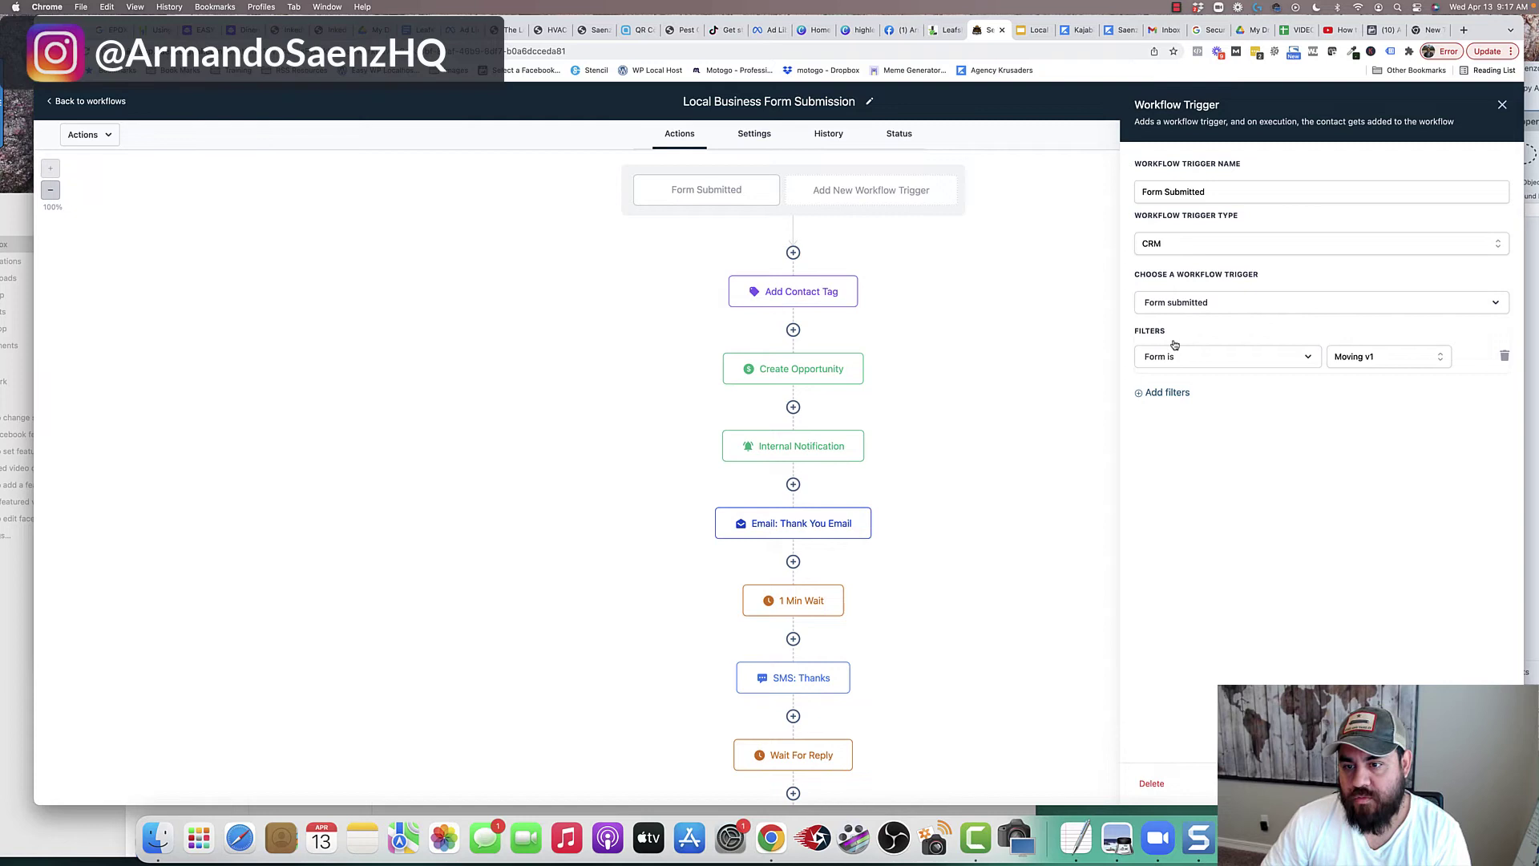
left_click(1292, 247)
left_click(1167, 289)
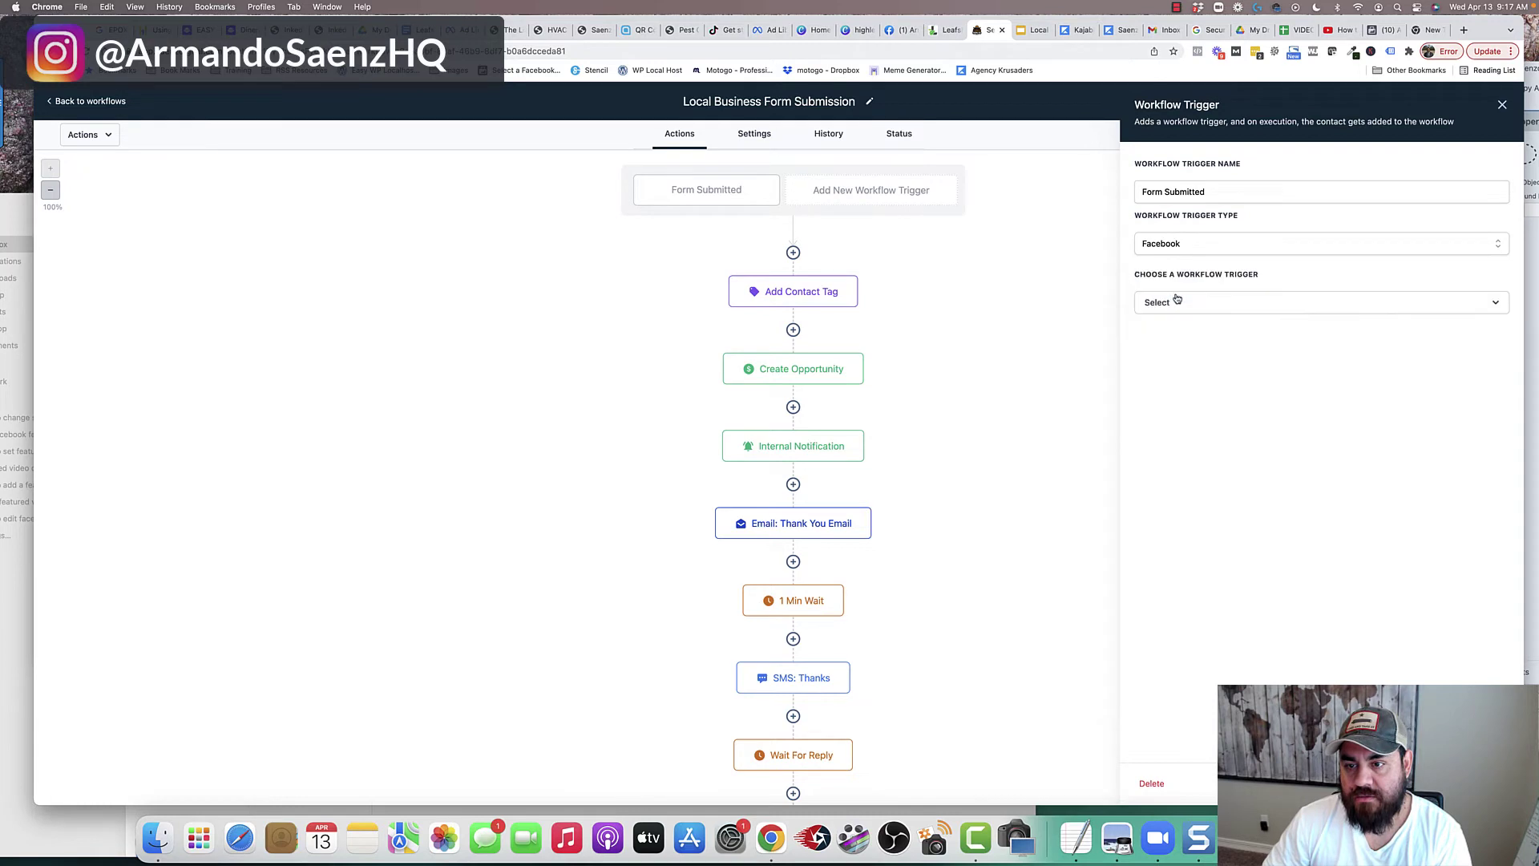
left_click(1254, 310)
left_click(1195, 392)
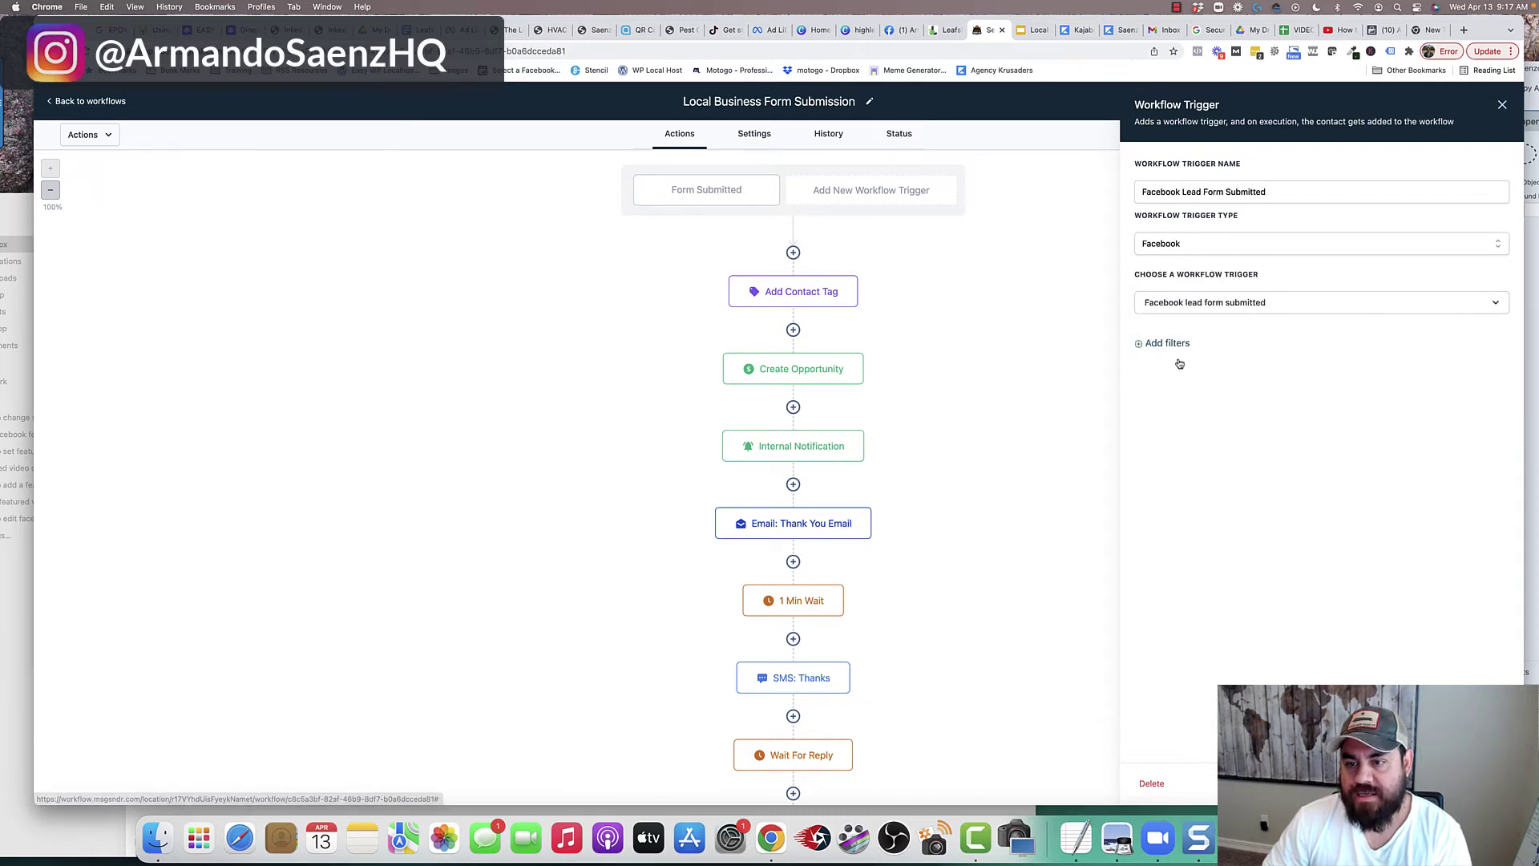
left_click(1172, 343)
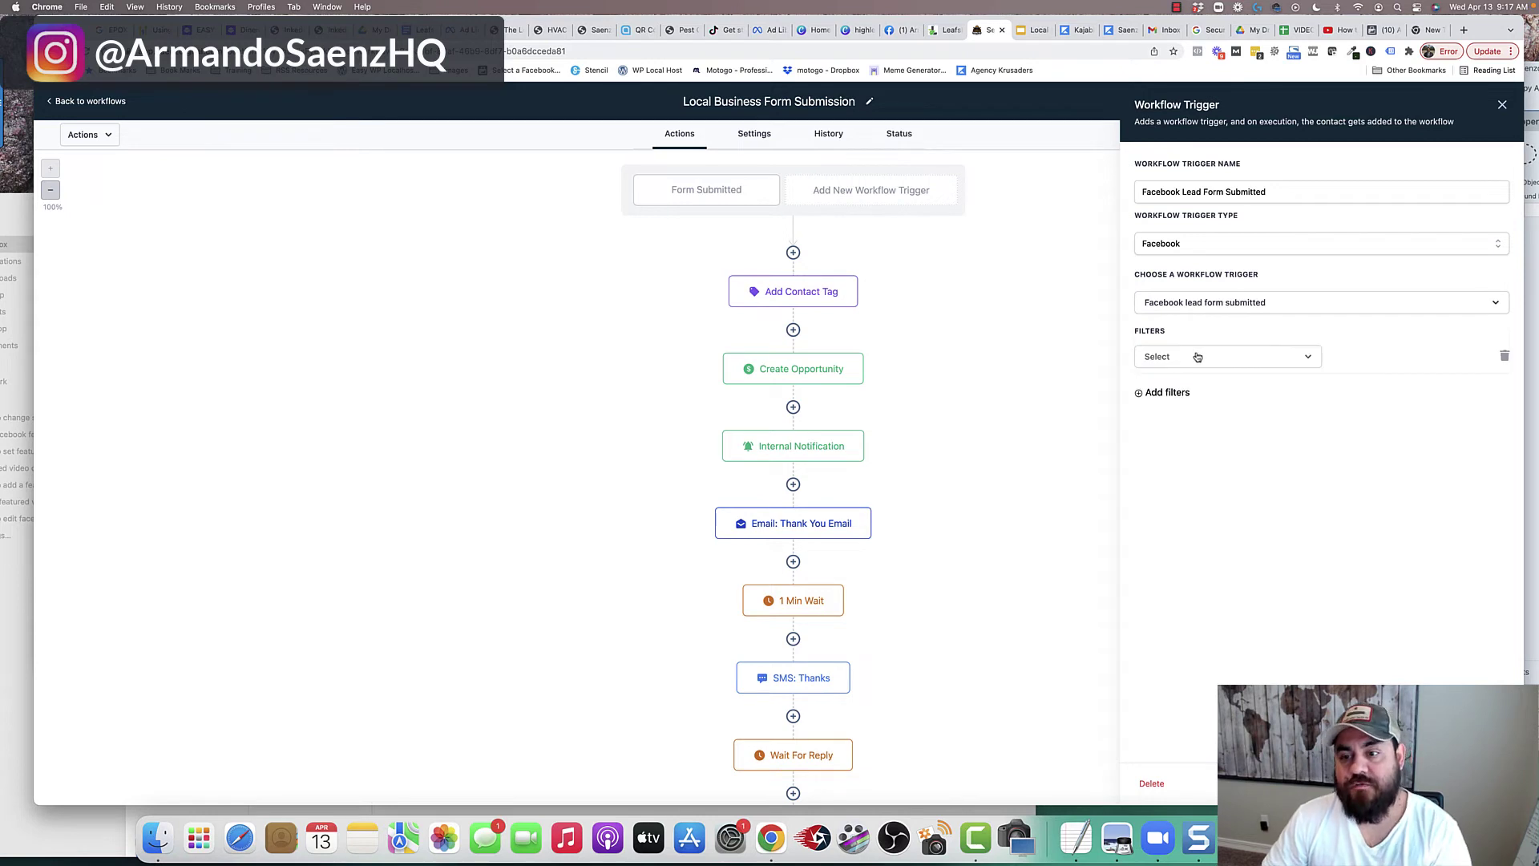
left_click(1280, 357)
left_click(1163, 440)
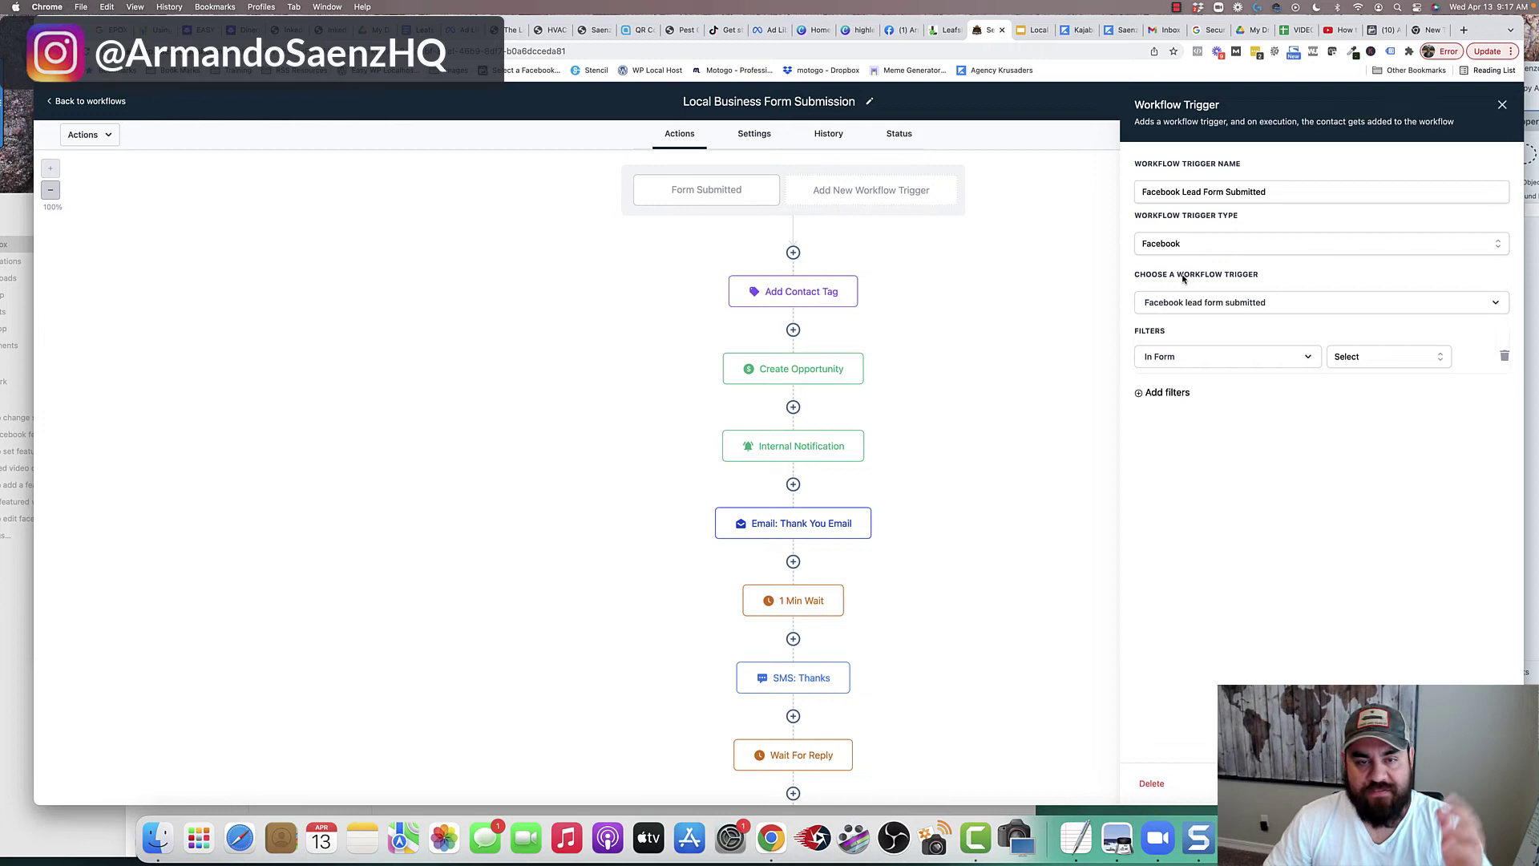
left_click(1426, 360)
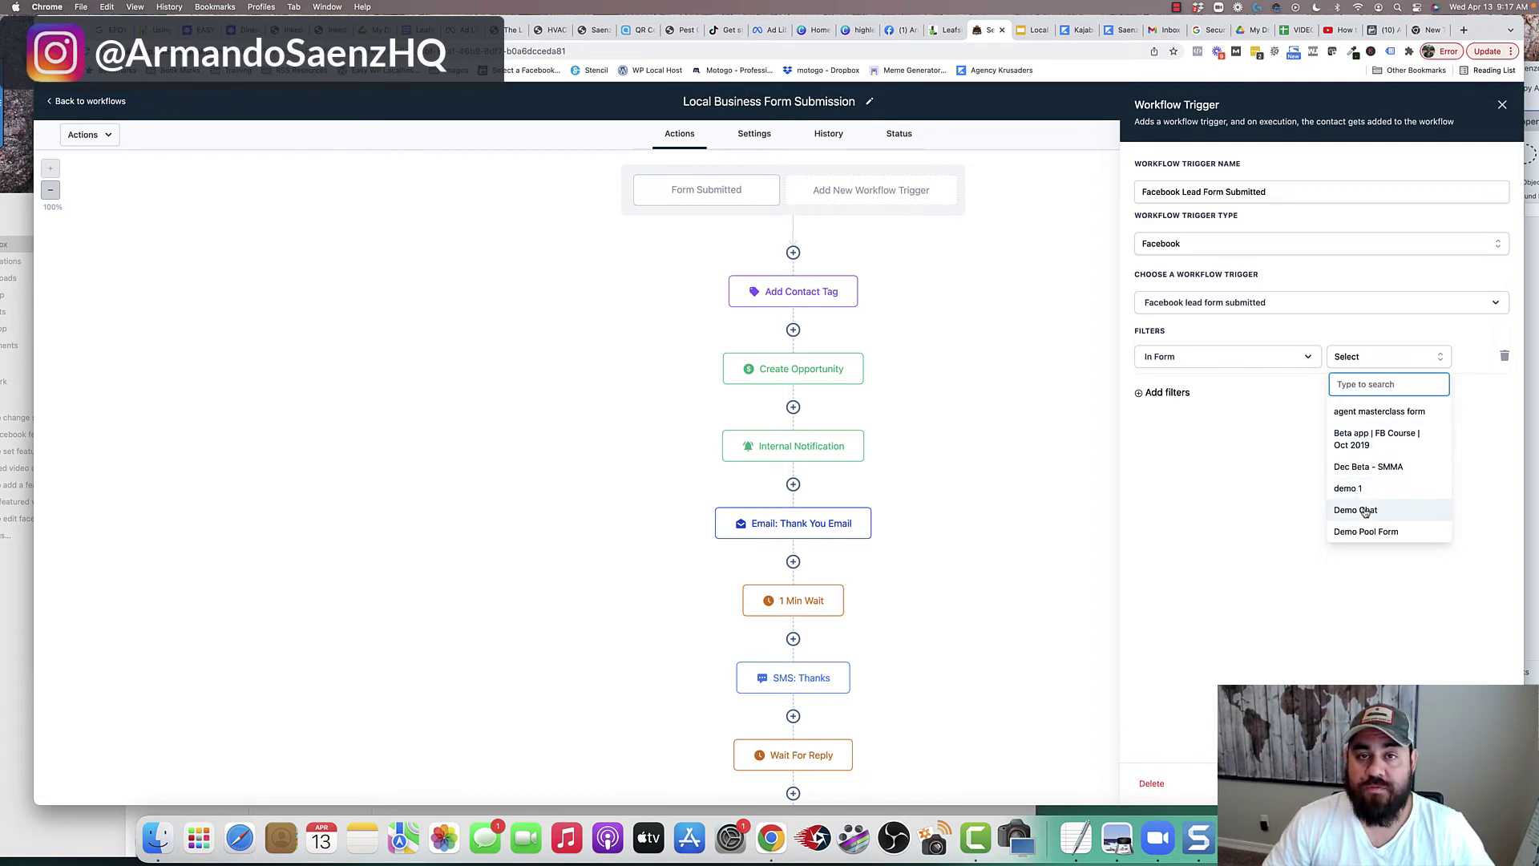
left_click(1282, 431)
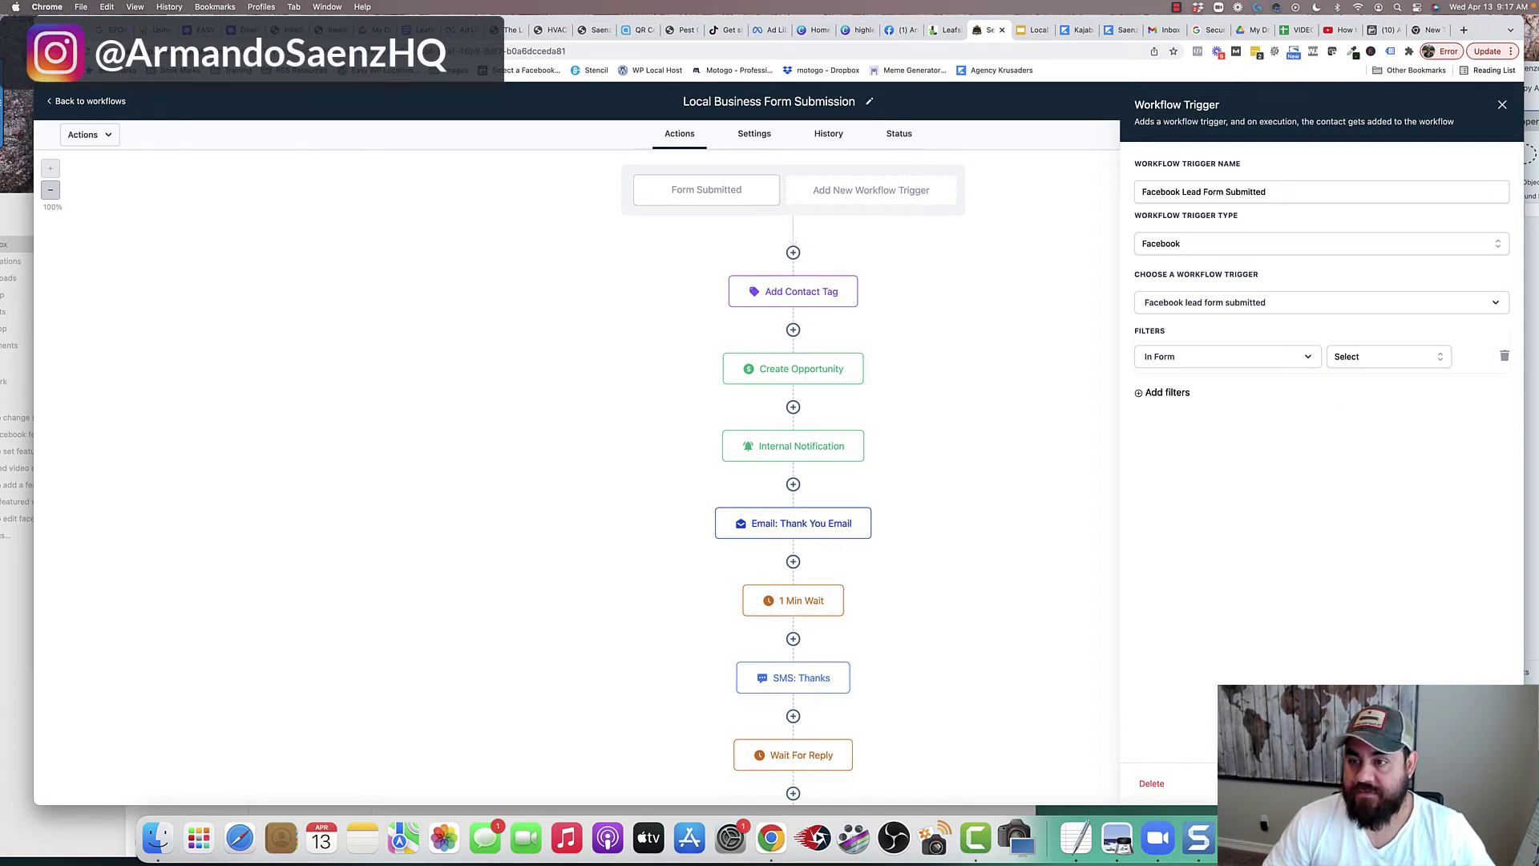
key("Escape")
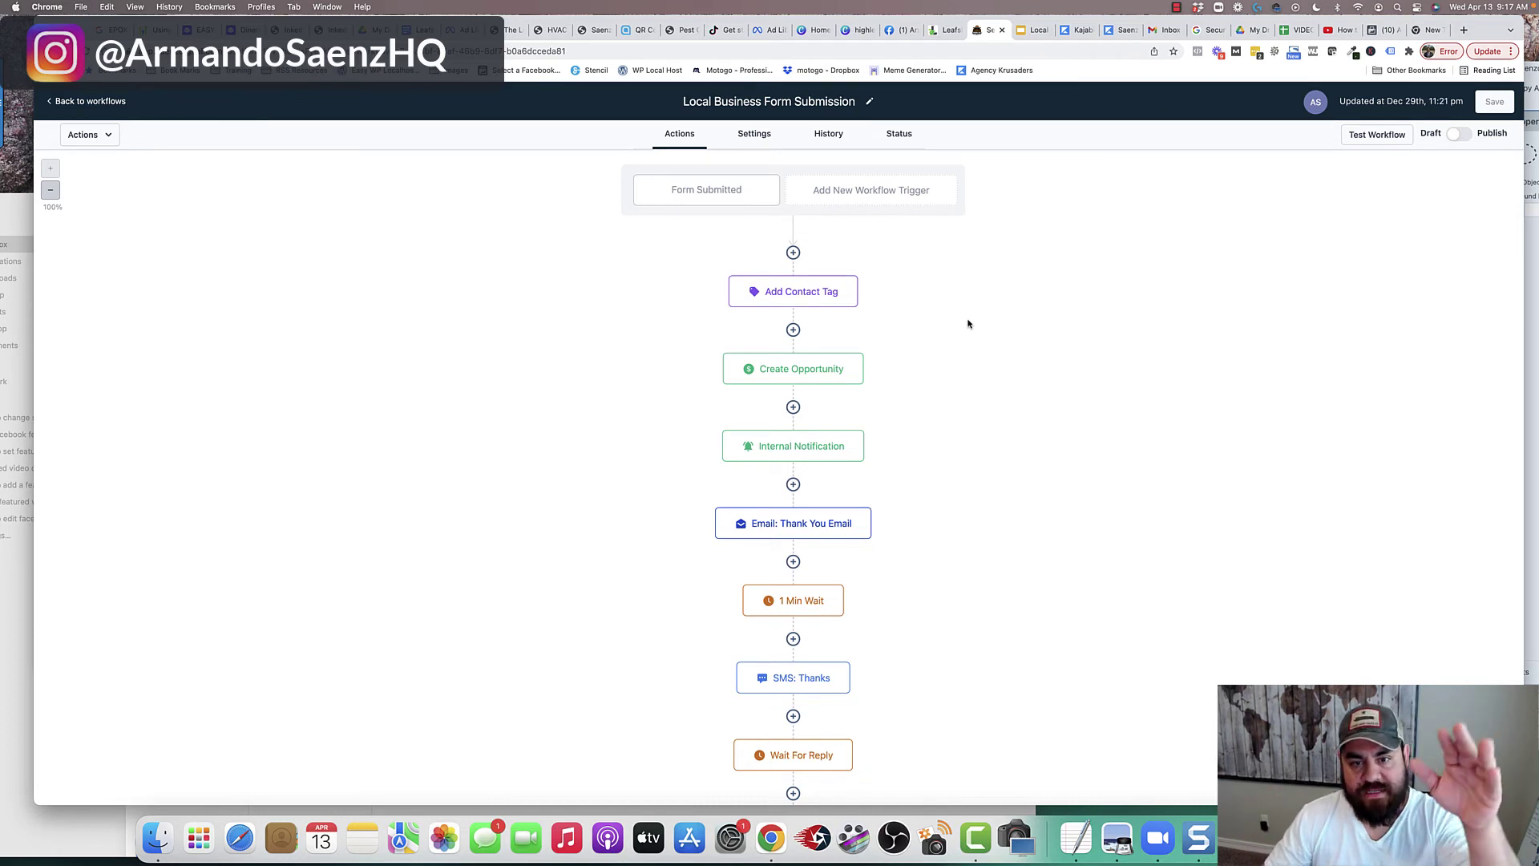
Review the workflow's Create Opportunity and Internal Notification action settings
scroll(842, 574, "down", 2)
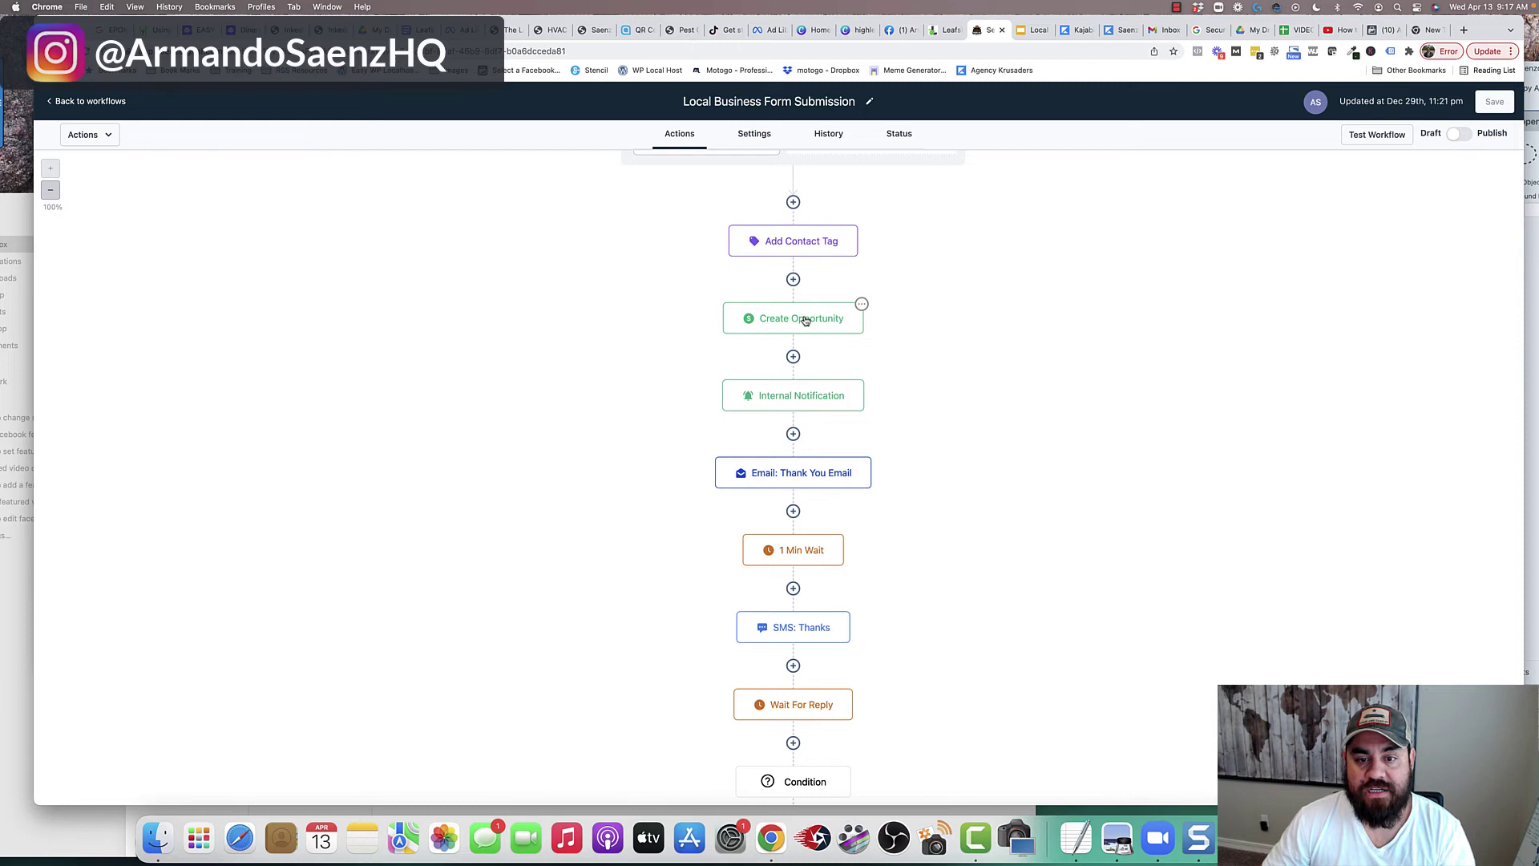
left_click(855, 311)
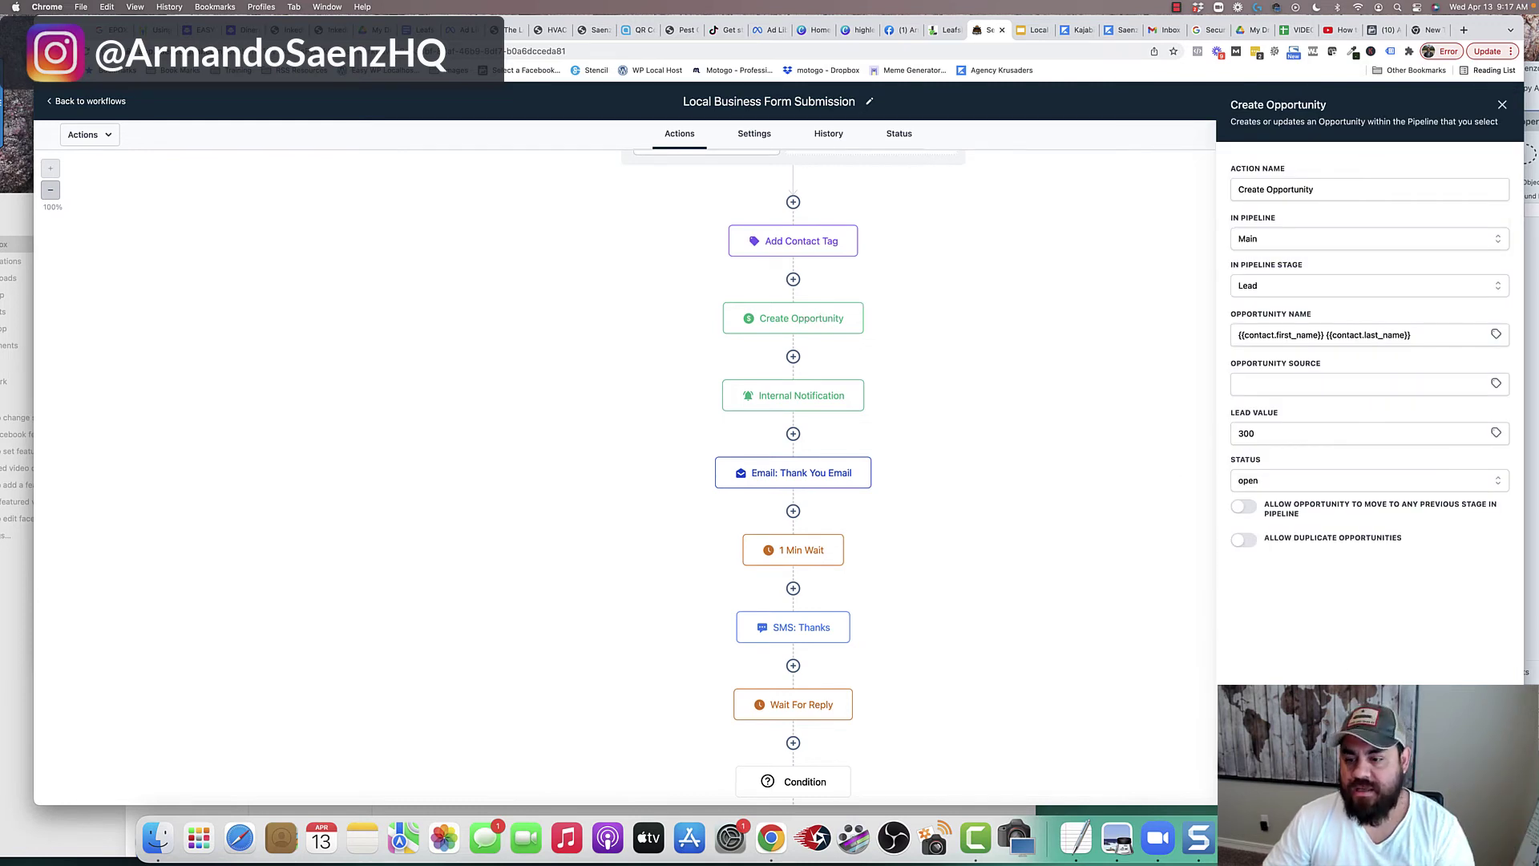
left_click(810, 404)
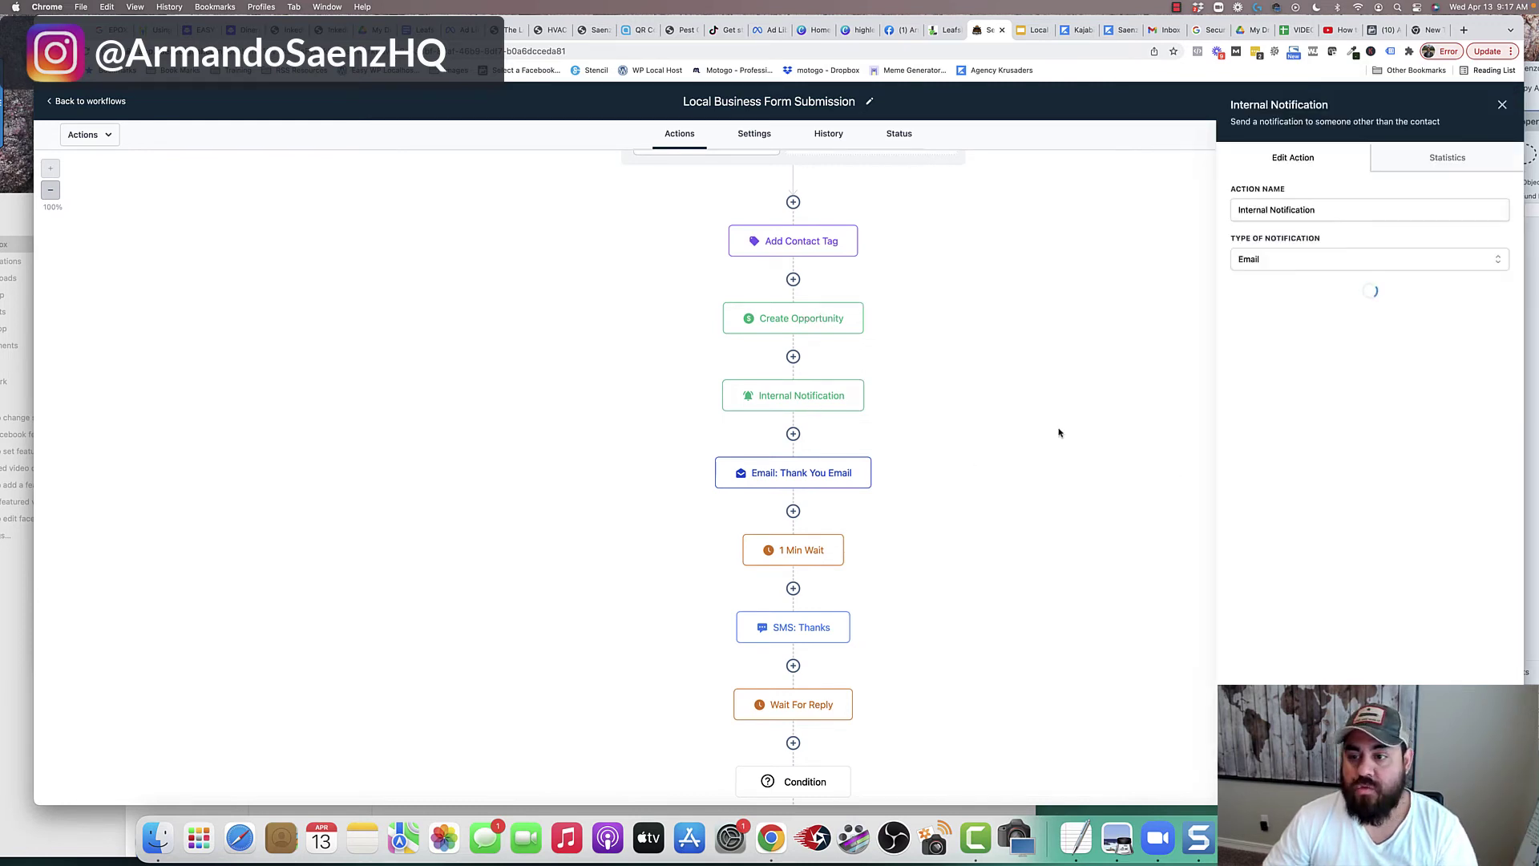
scroll(1303, 595, "down", 3)
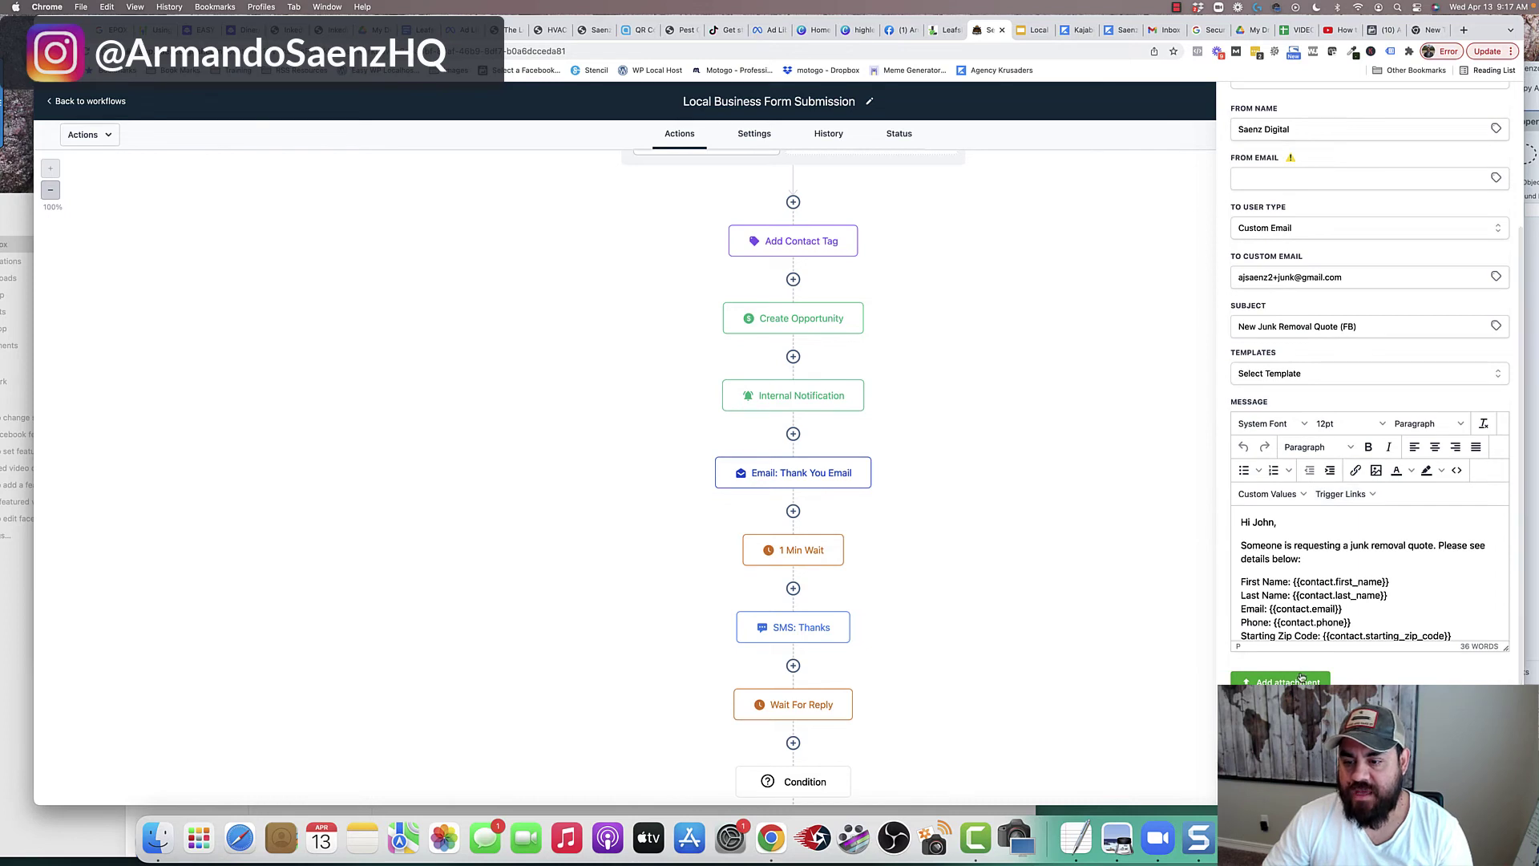
scroll(1305, 595, "down", 2)
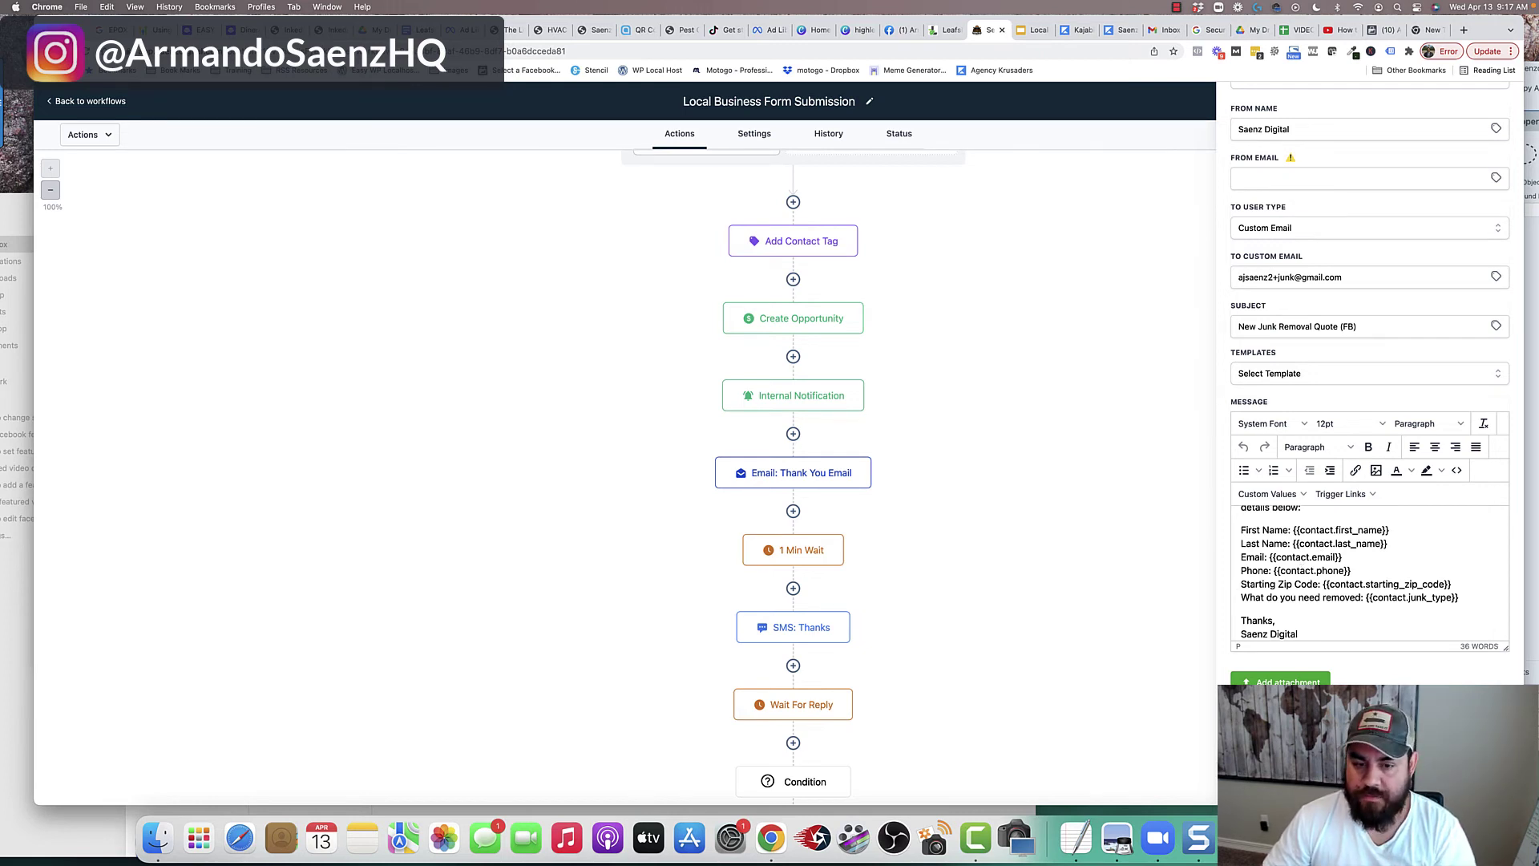
Check the thank-you email and SMS actions' settings, then scroll further down
left_click(832, 479)
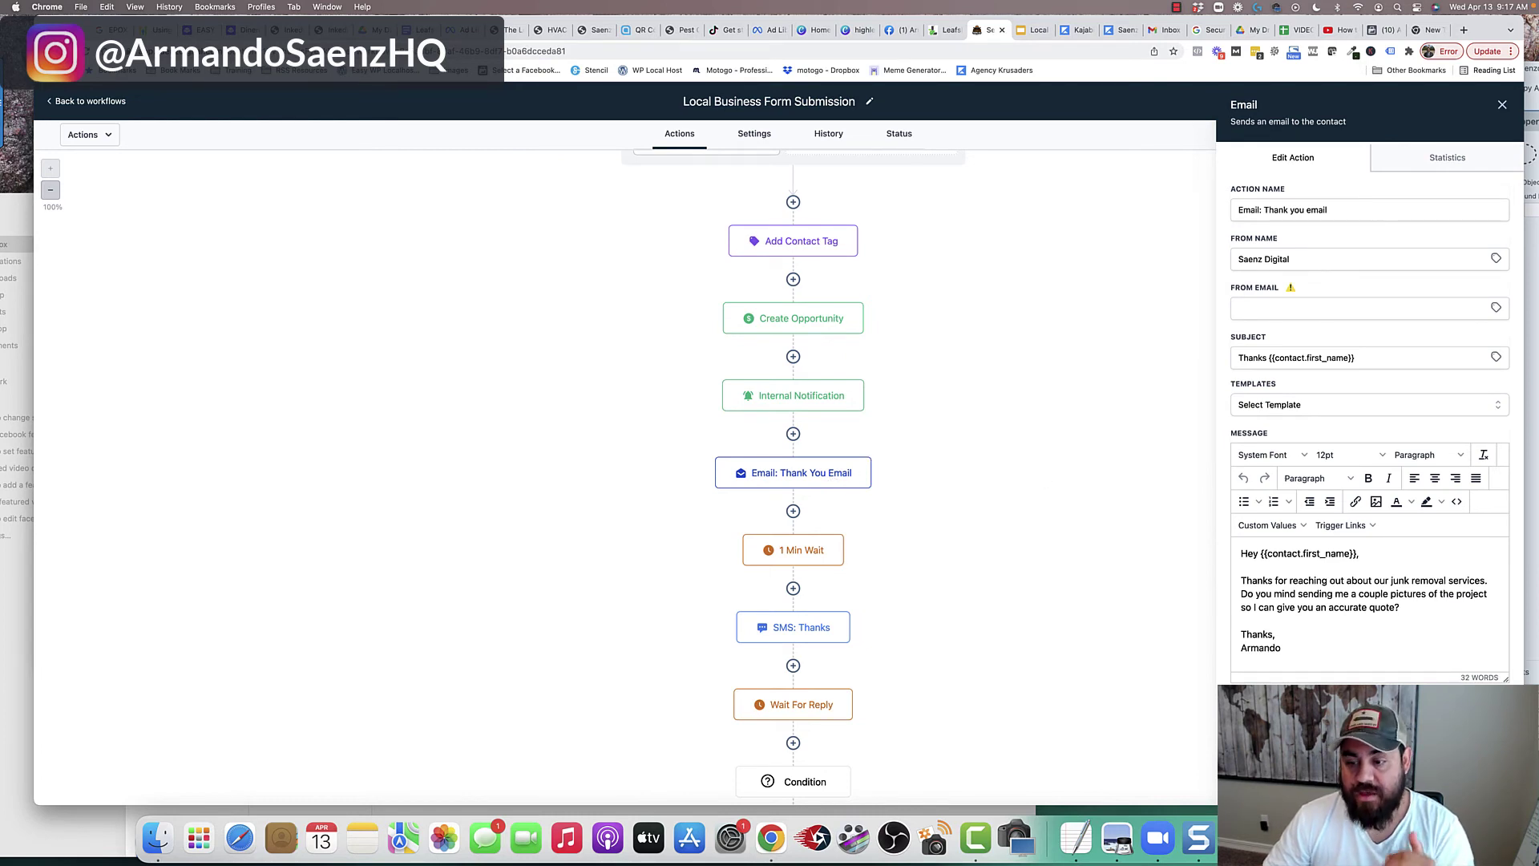
key("Escape")
scroll(951, 478, "down", 3)
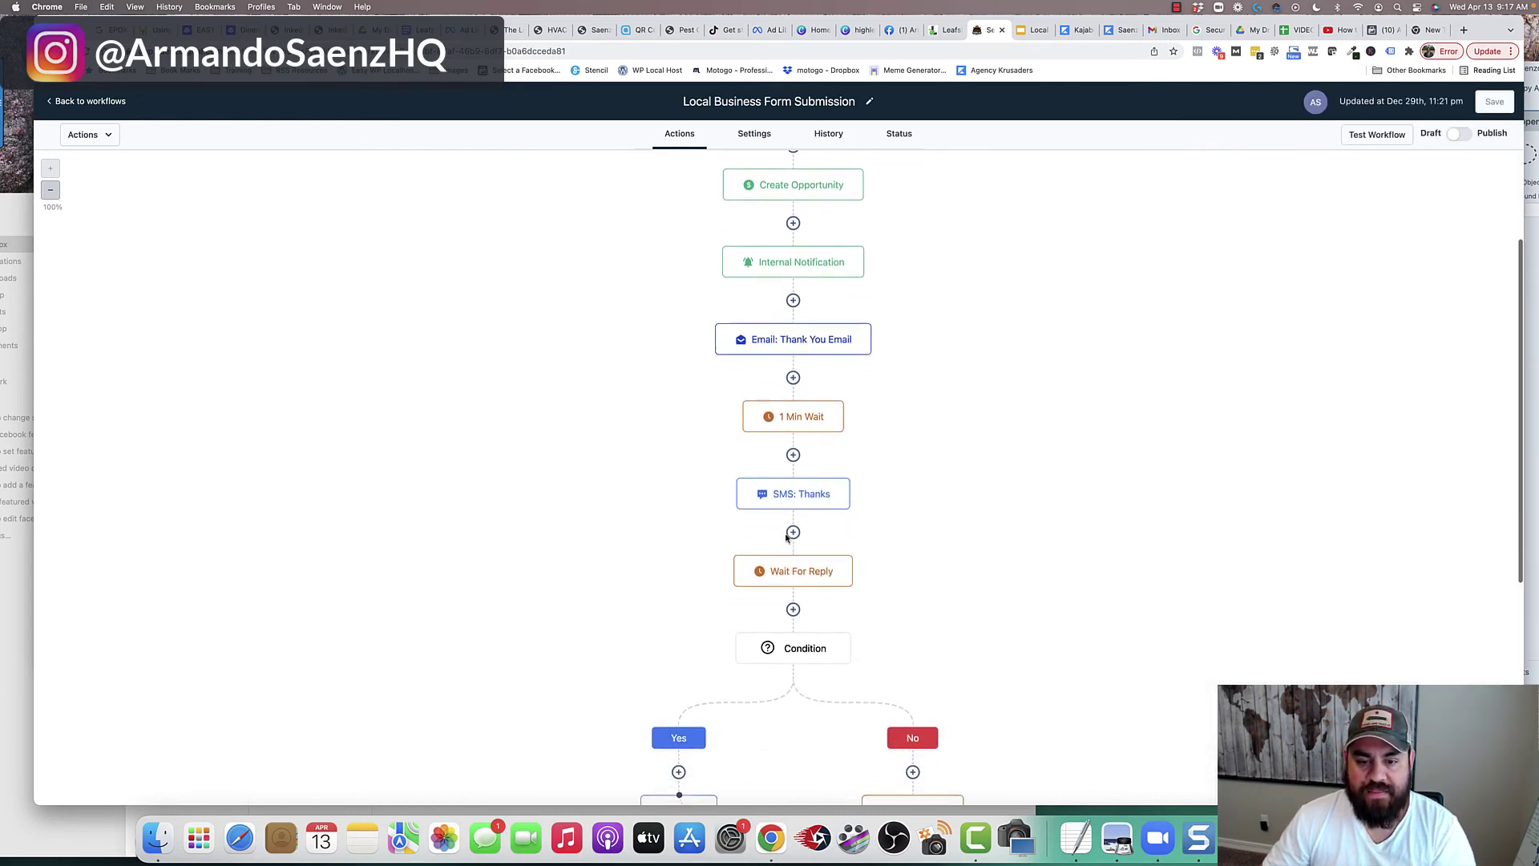
left_click(806, 492)
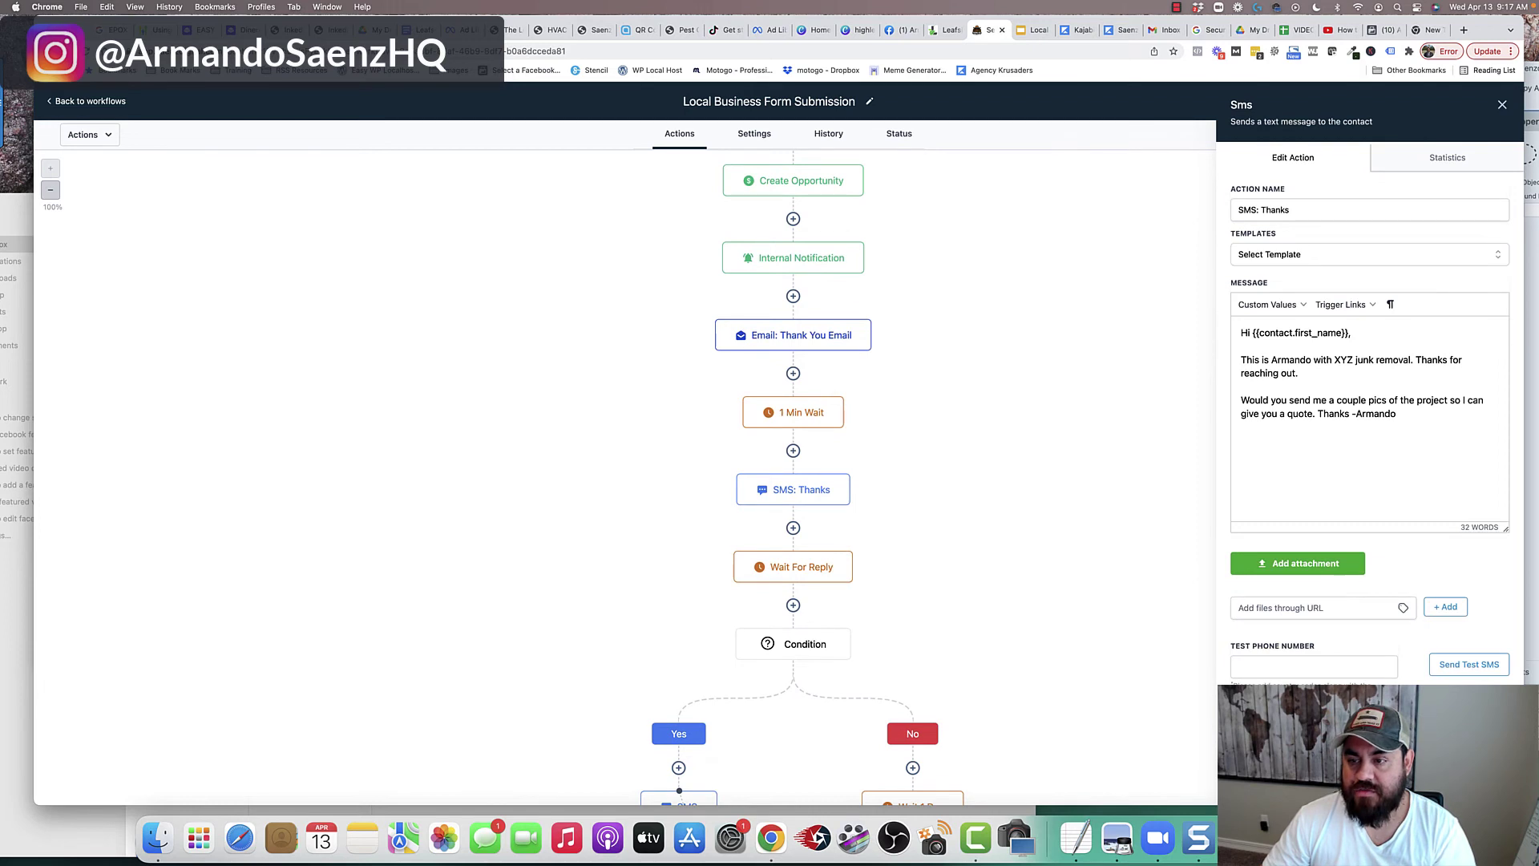
key("Escape")
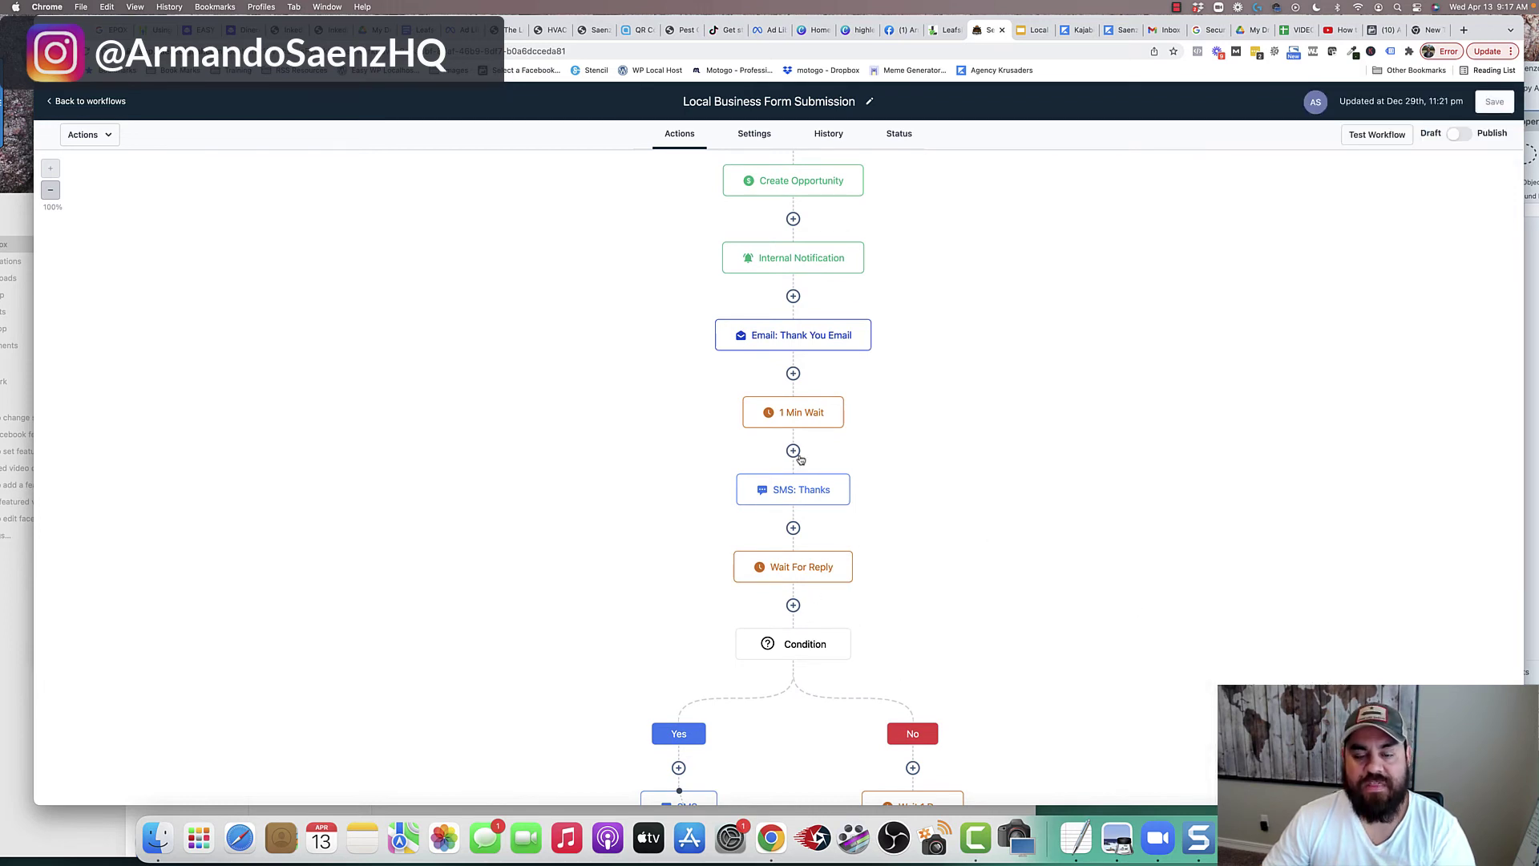
scroll(800, 459, "down", 3)
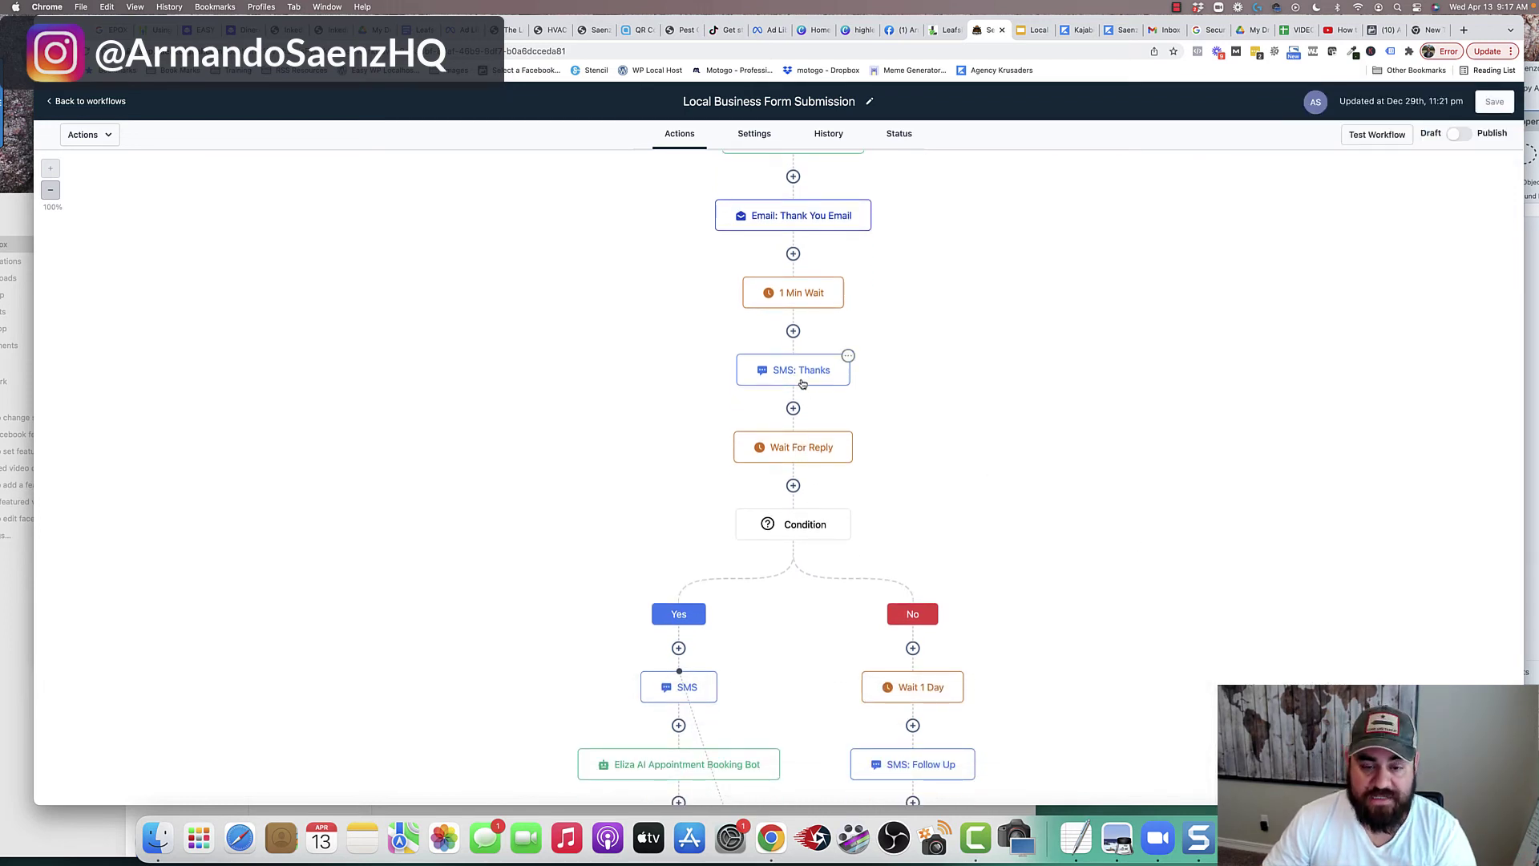
scroll(738, 481, "down", 3)
scroll(679, 545, "down", 2)
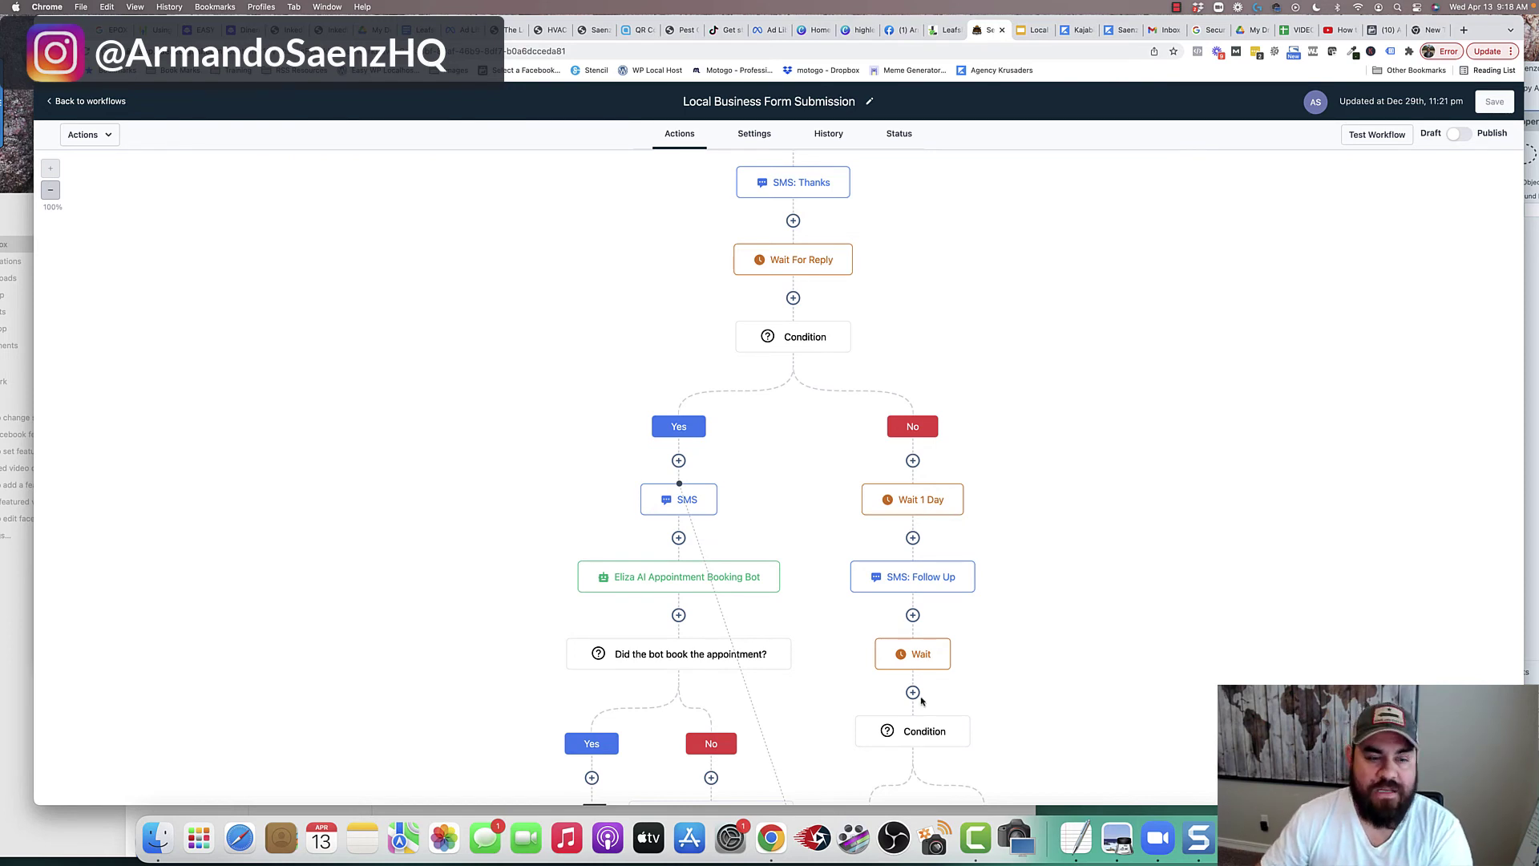
scroll(930, 682, "down", 5)
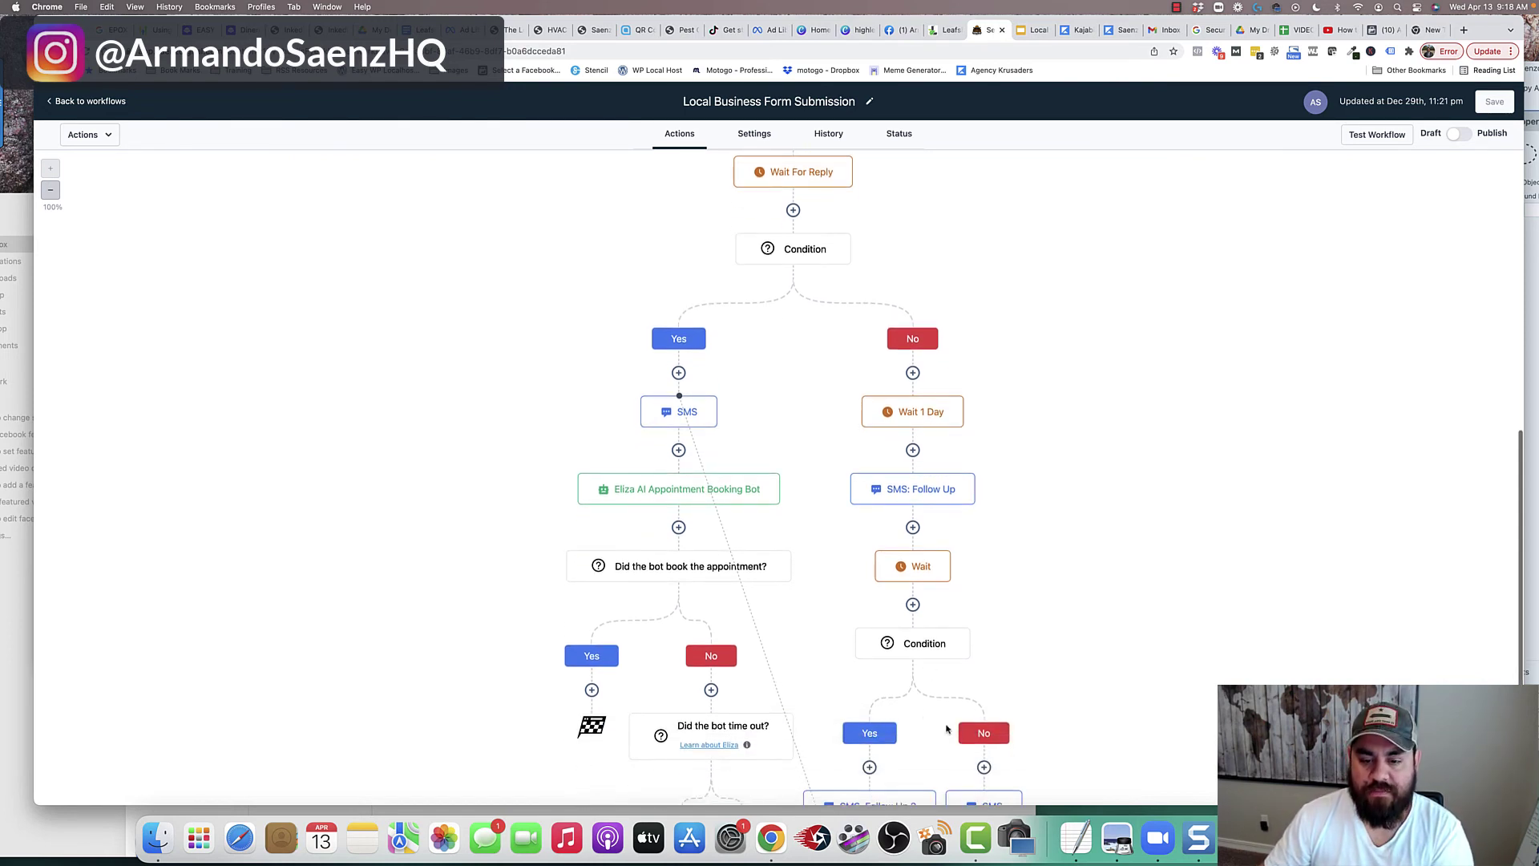
scroll(899, 706, "down", 2)
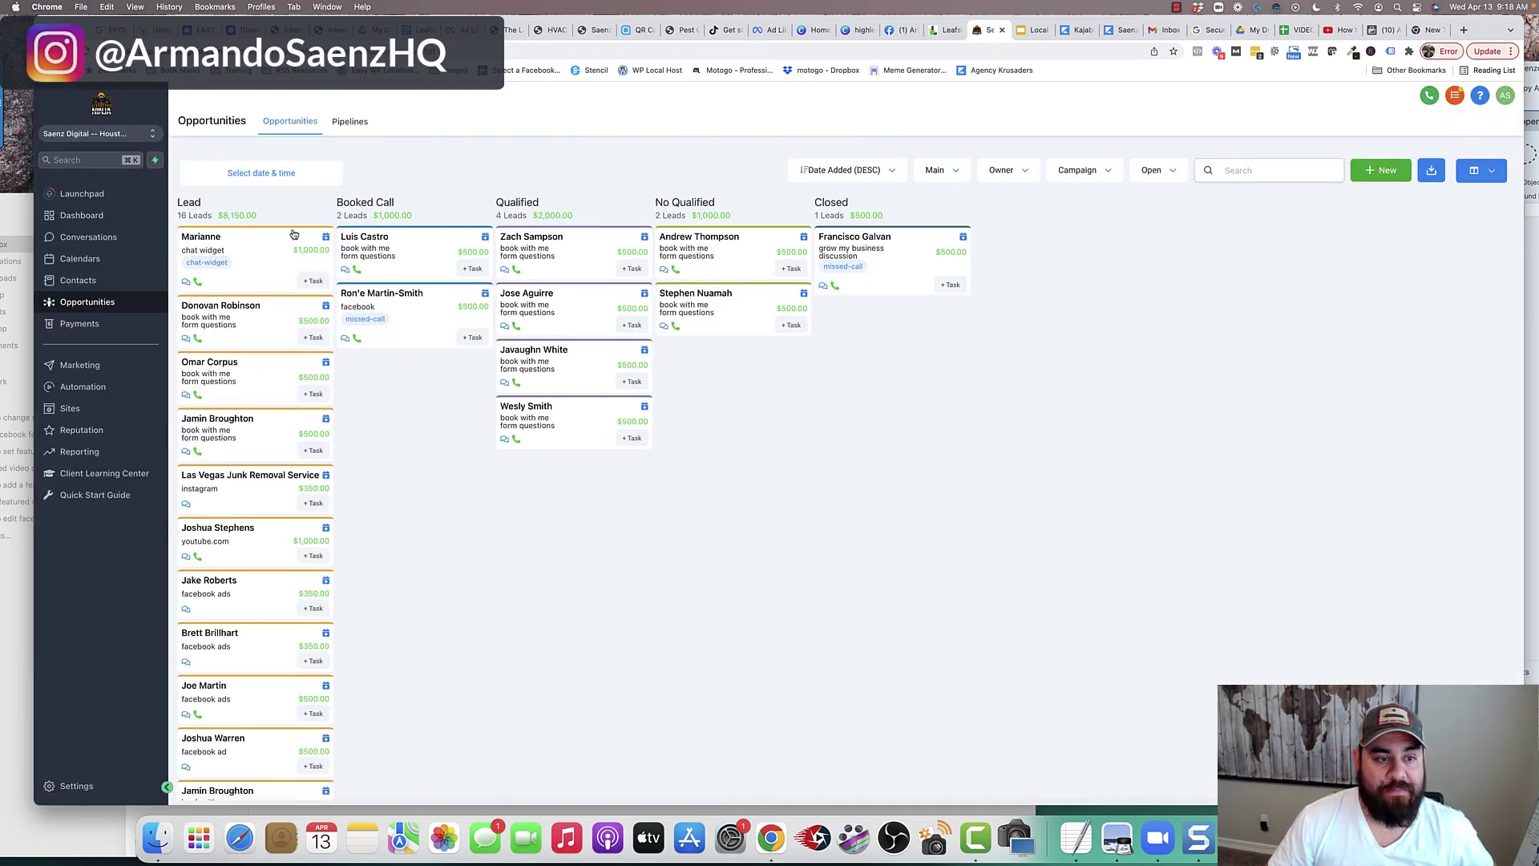
mouse_move(259, 237)
left_mouse_down()
mouse_move(577, 238)
mouse_move(244, 231)
left_mouse_up()
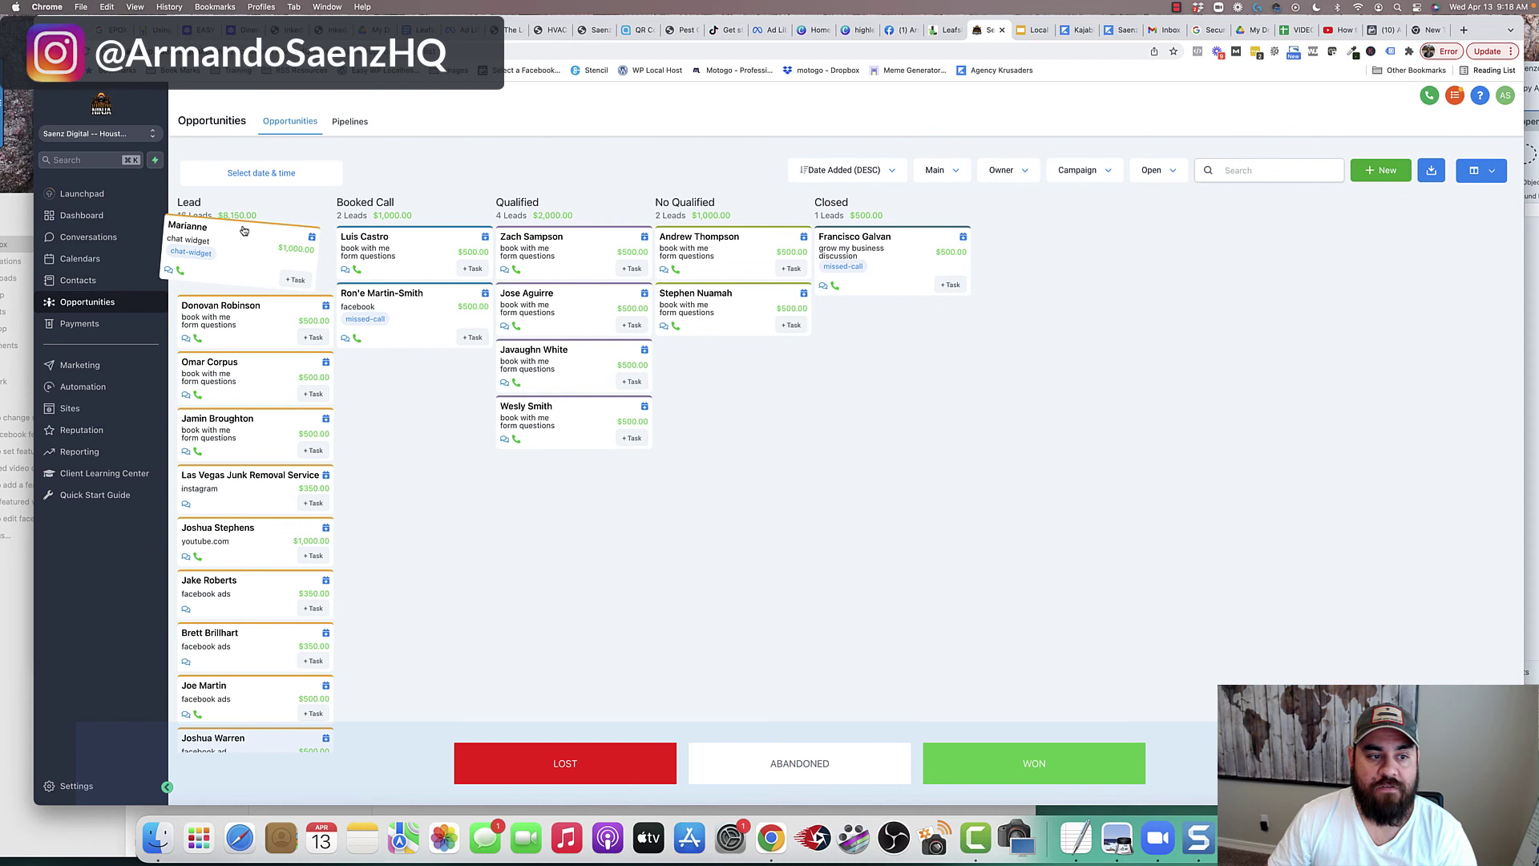
left_click_drag(243, 231, 248, 240)
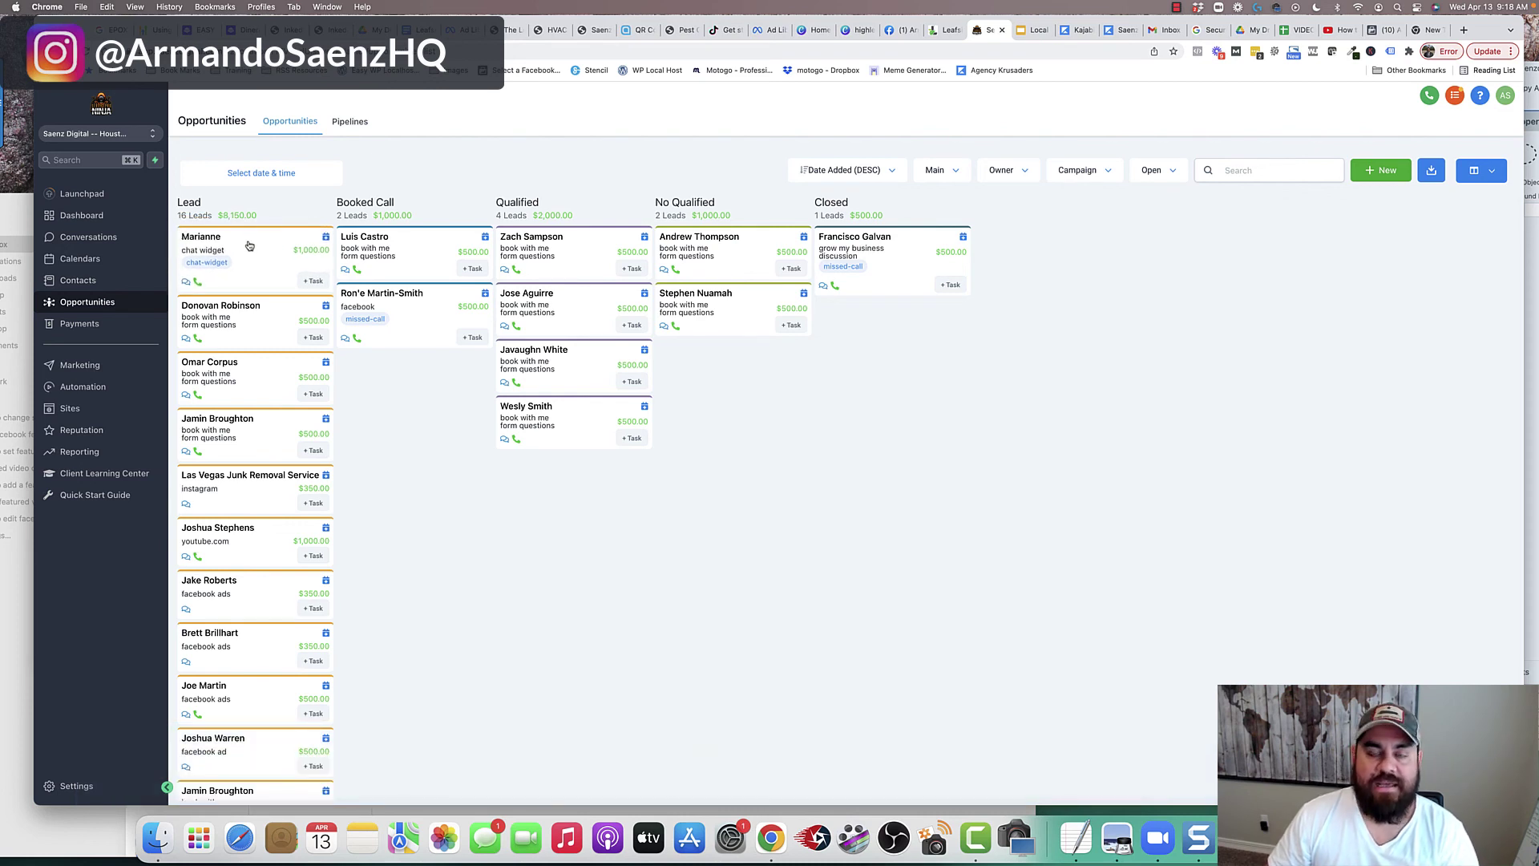